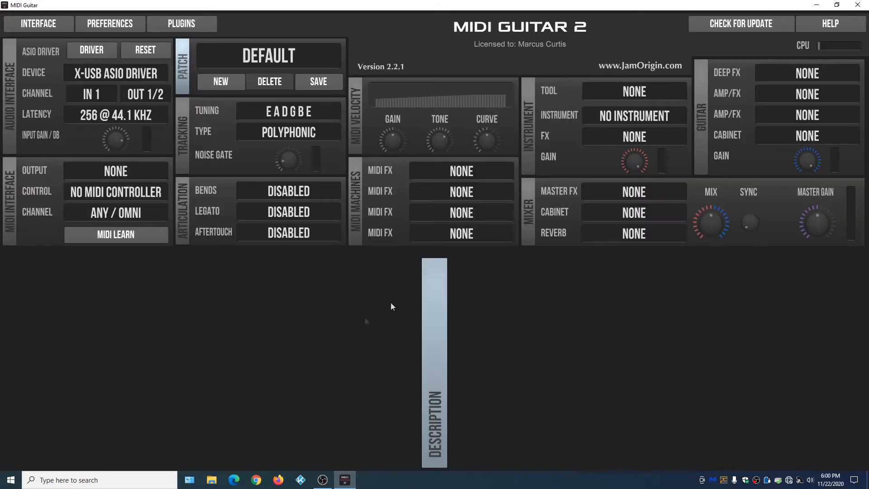
Step: Examine the selectable input and output channels of the X-USB ASIO audio interface
left_click(94, 96)
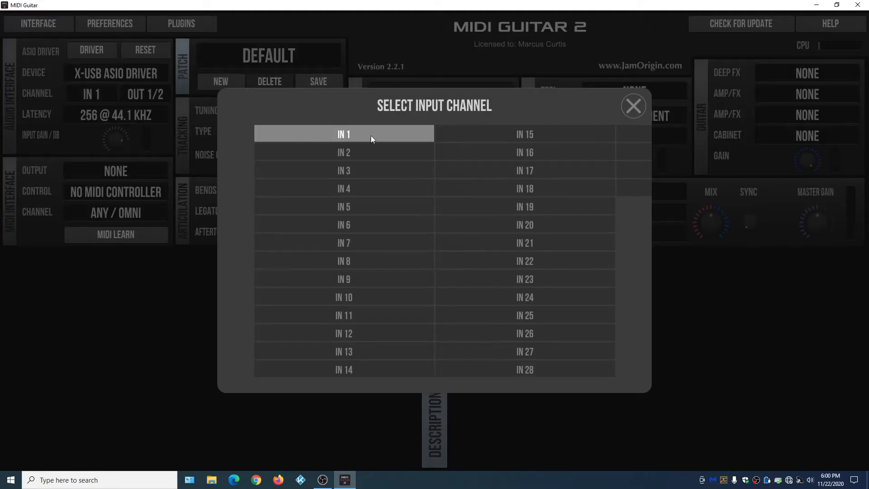
left_click(633, 106)
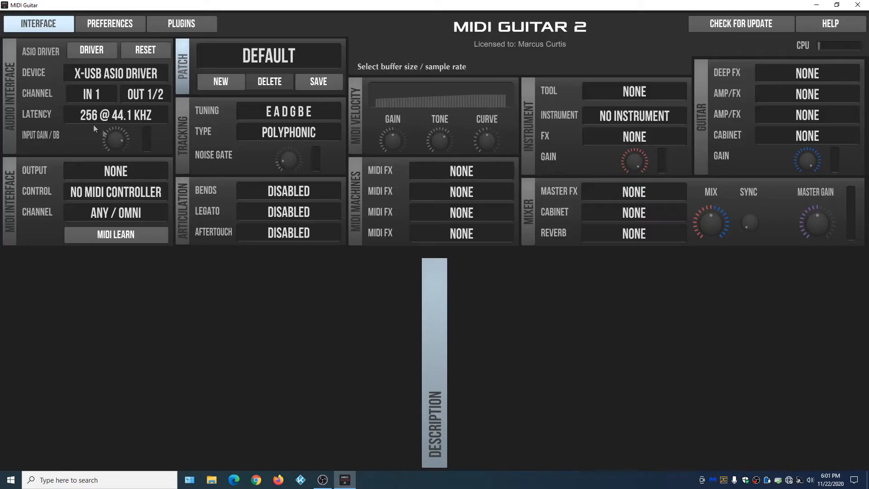
left_click(145, 95)
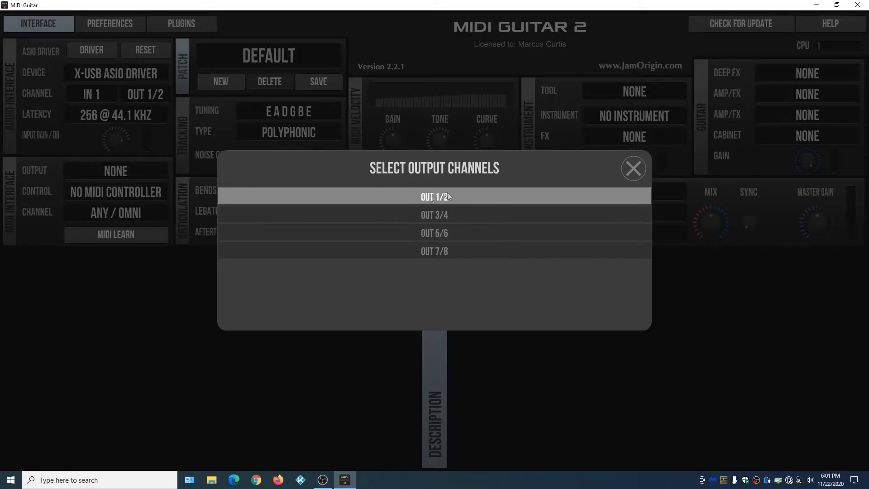
left_click(627, 173)
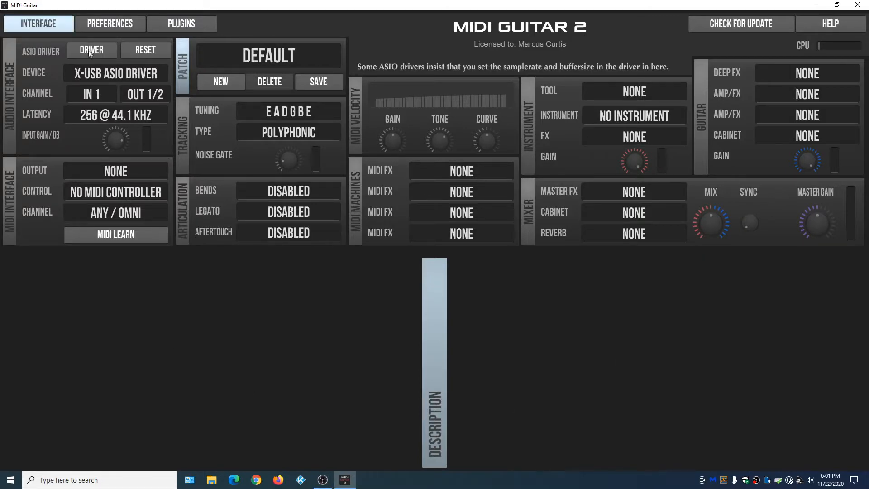
Step: Hide the audio and MIDI interface settings and leave the standalone MIDI Guitar for Cakewalk
left_click(38, 24)
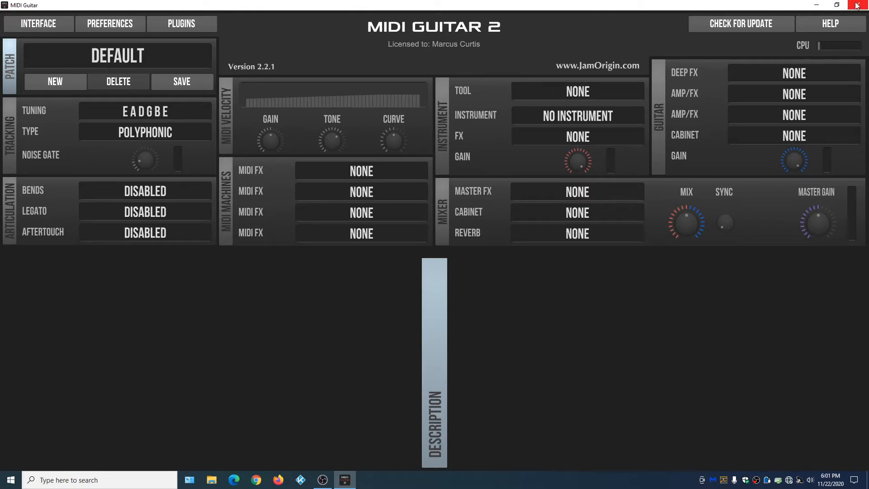
left_click(837, 5)
left_click_drag(318, 86, 502, 84)
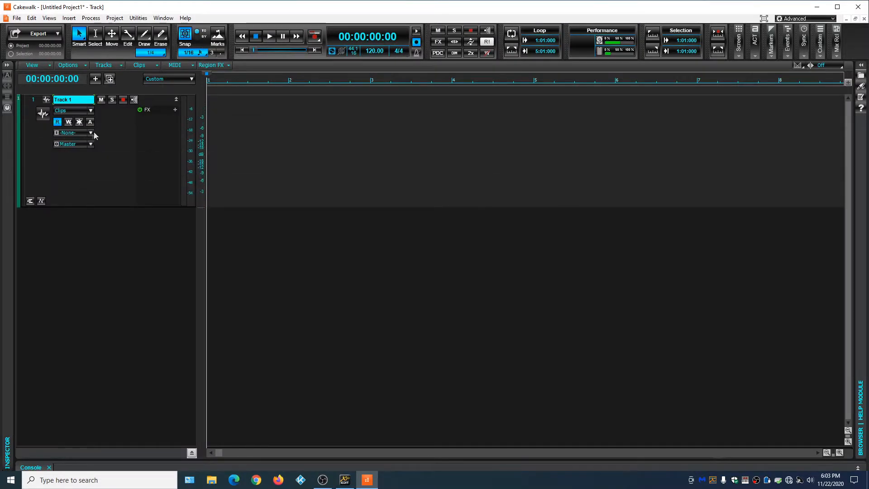
Step: Set Track 1's input to Left X-USB ASIO Driver In 1 and arm the track for recording
left_click(91, 134)
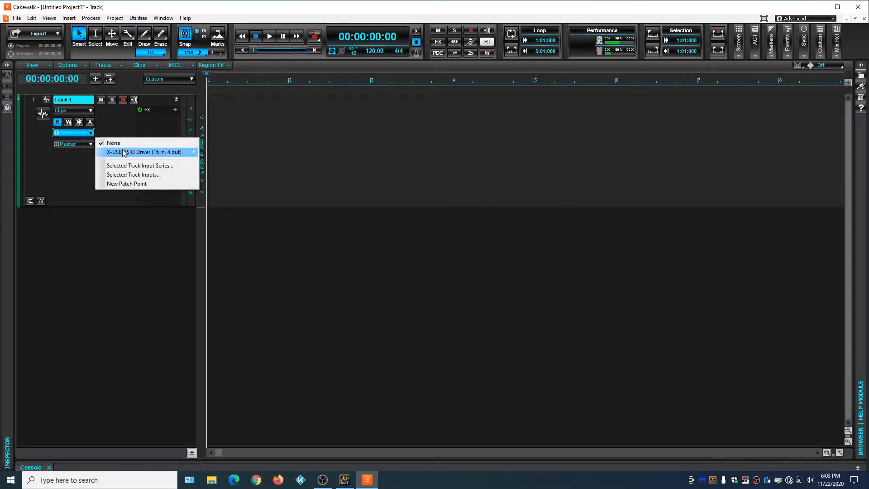
mouse_move(123, 152)
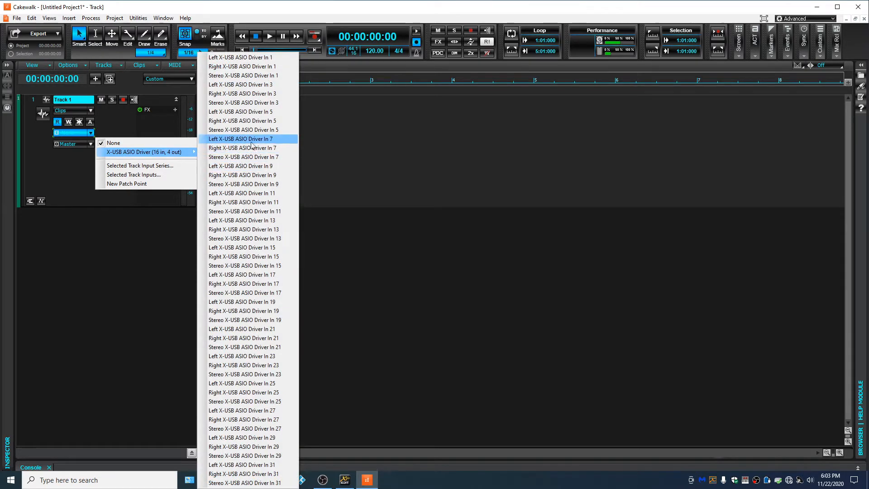
left_click(254, 58)
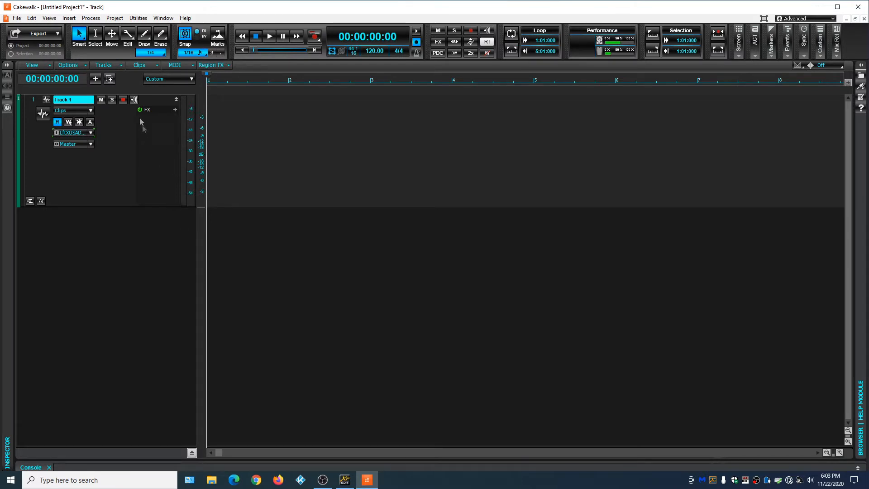
left_click(123, 100)
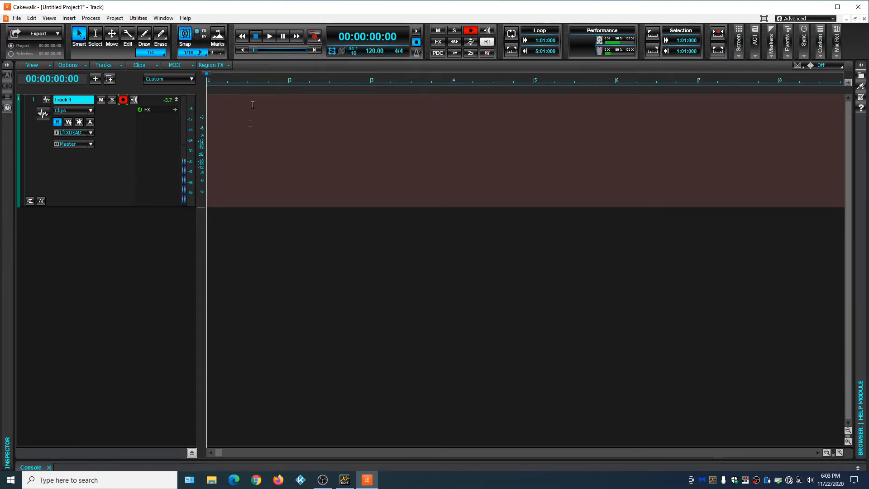
Step: Change the track view's level meters to horizontal meters
left_click(70, 66)
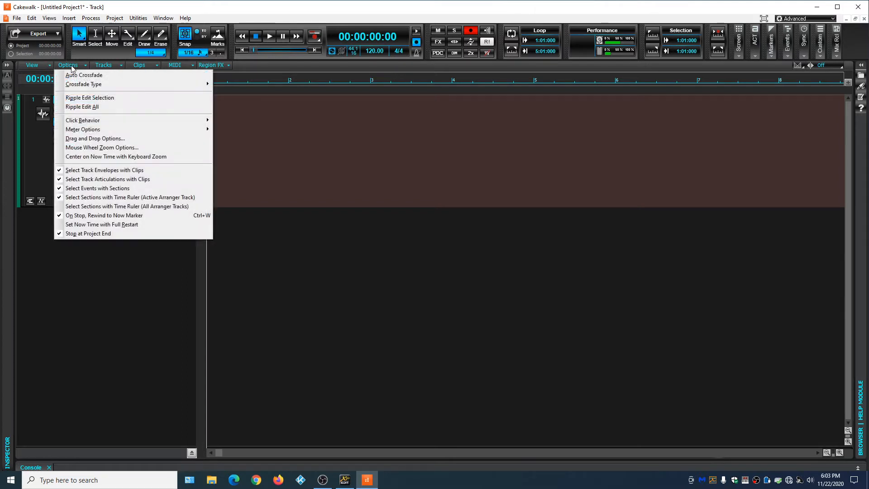
mouse_move(113, 130)
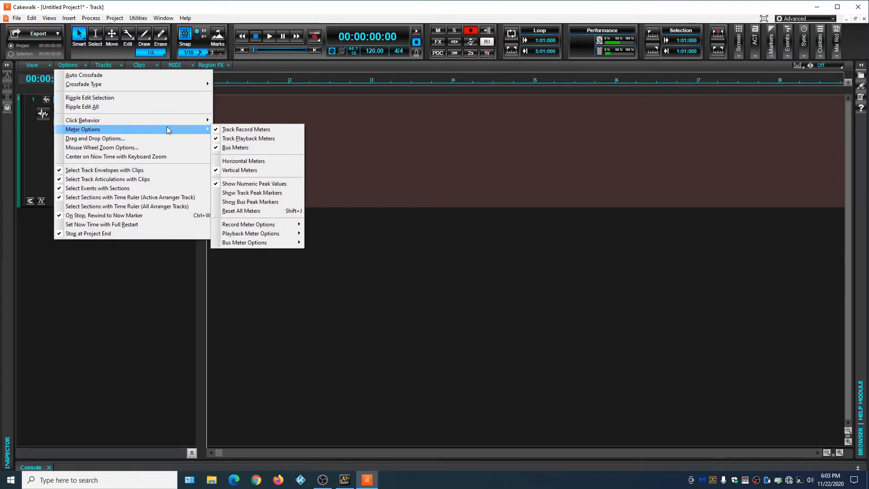
left_click(268, 162)
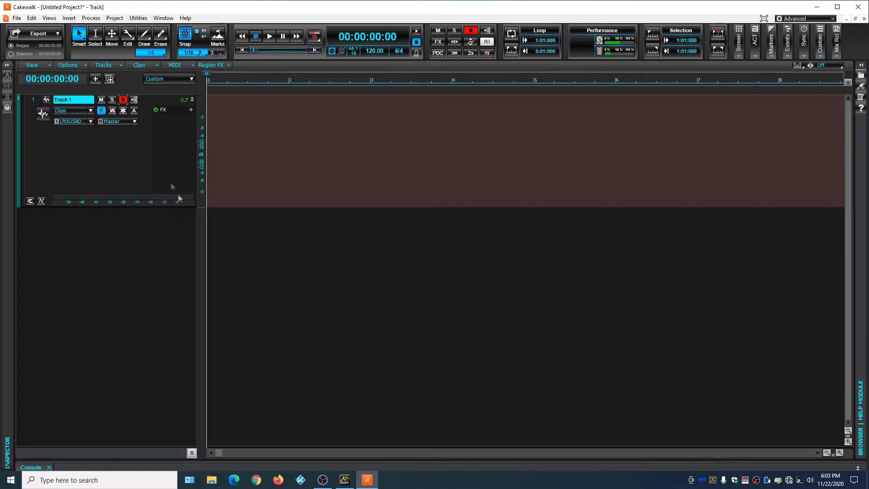
Step: Switch to X32 Edit and slightly lower the input gain of Ch 01
left_click(346, 483)
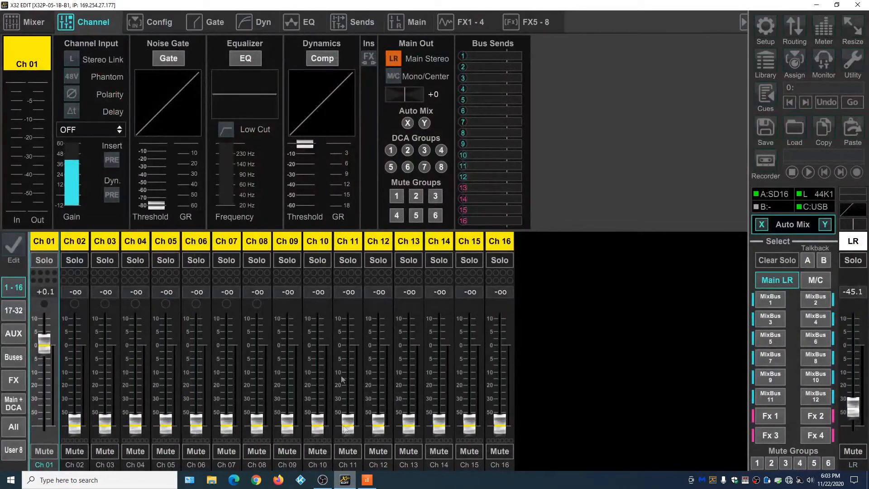
mouse_move(80, 158)
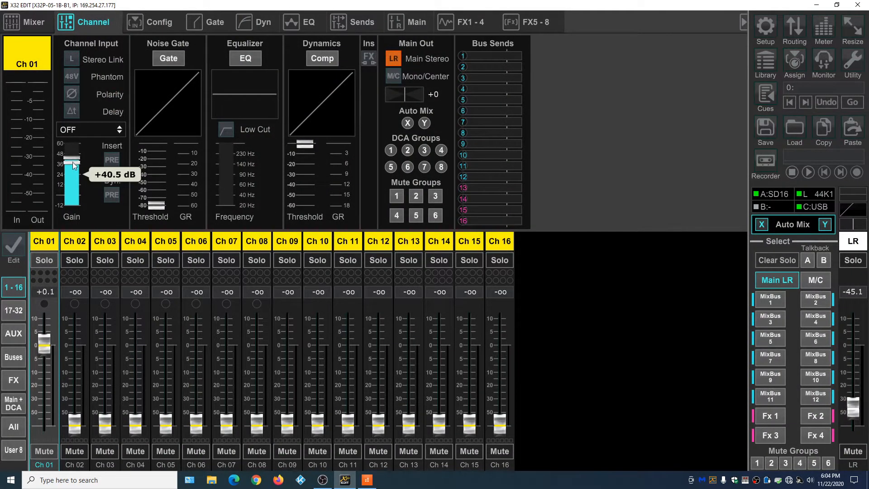
left_click_drag(73, 162, 72, 172)
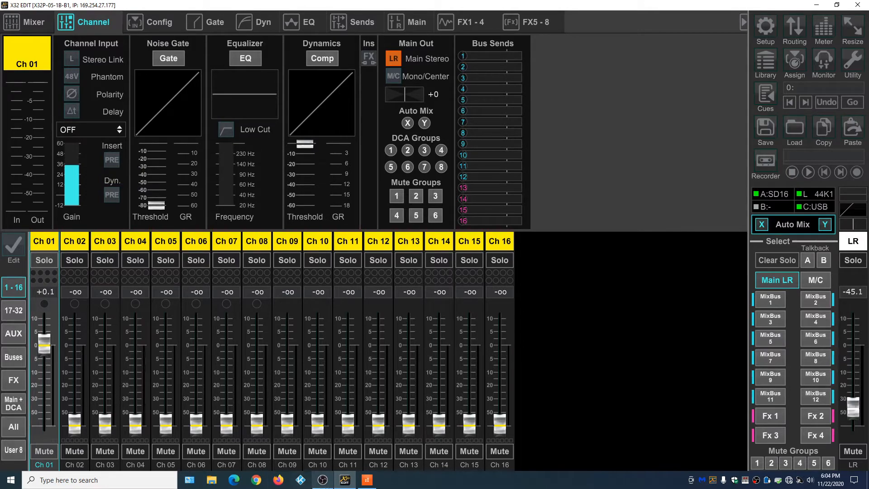
Step: Return to Cakewalk, check the recording modes and record a take of about 57 seconds on Track 1
left_click(374, 483)
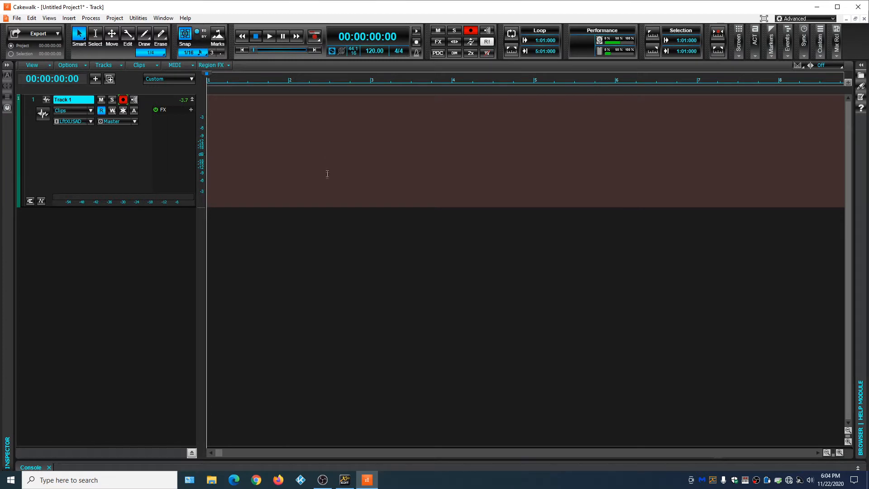
right_click(314, 39)
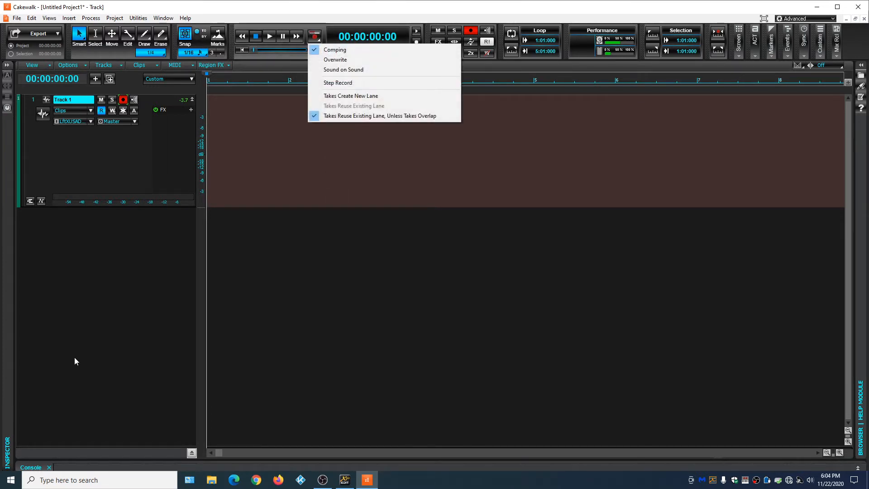
left_click(125, 326)
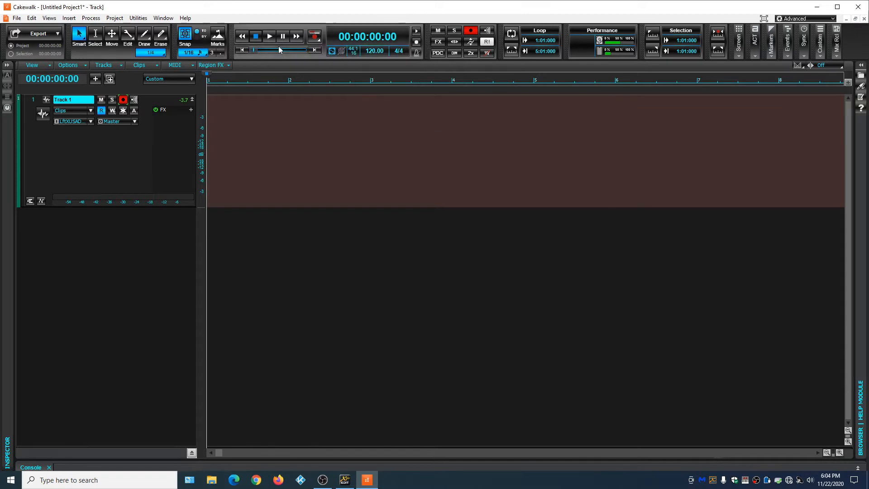
key("r")
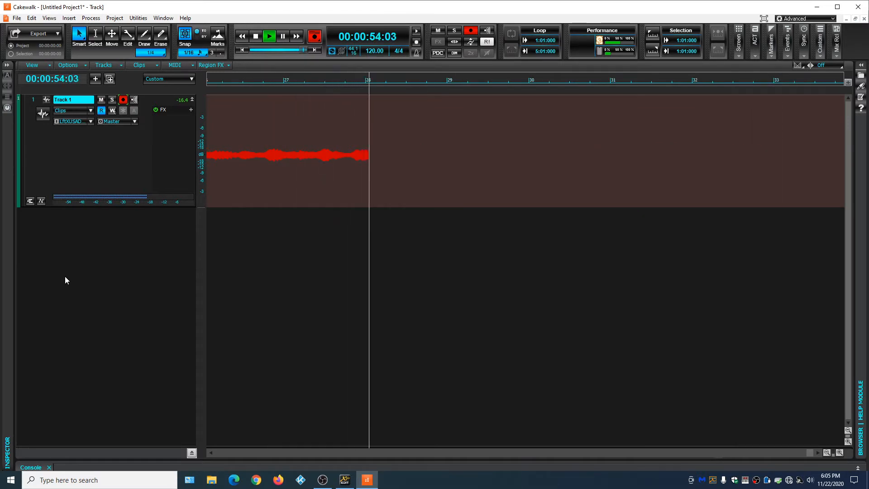
left_click(256, 36)
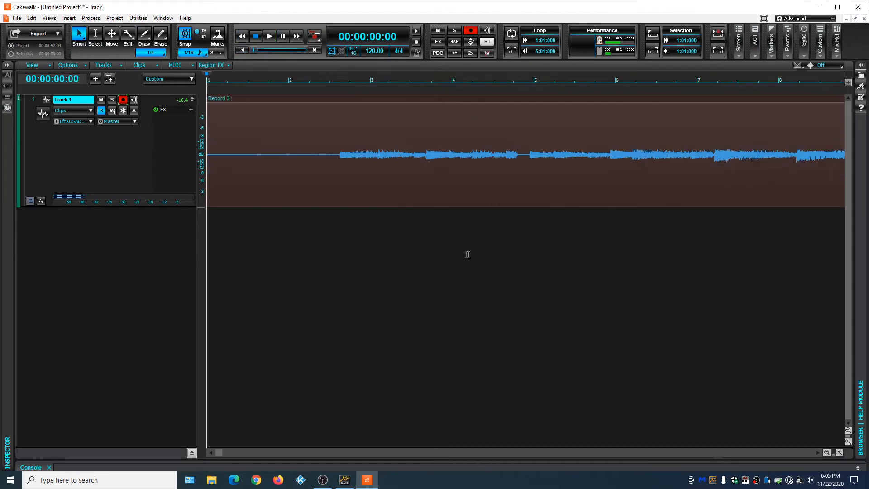
Step: Play back the recorded take and, in X32 Edit's input routing, set the Play aux input remap to Card 1-2
left_click(269, 36)
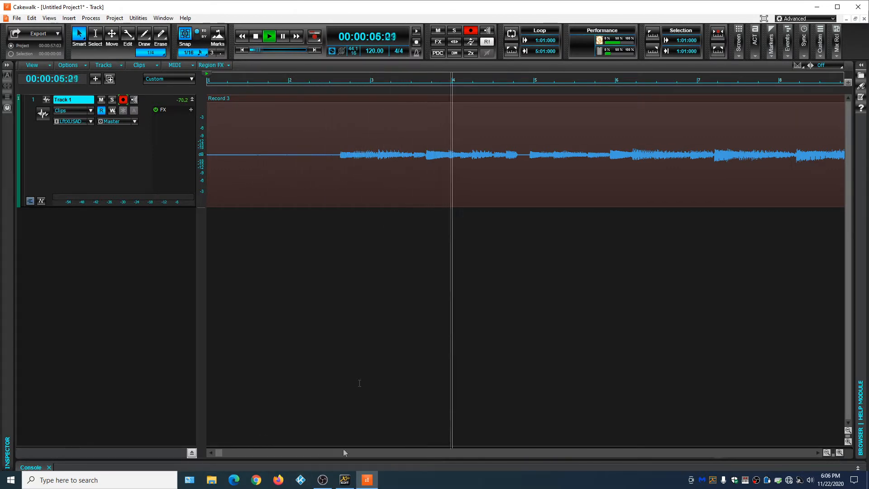
left_click(346, 482)
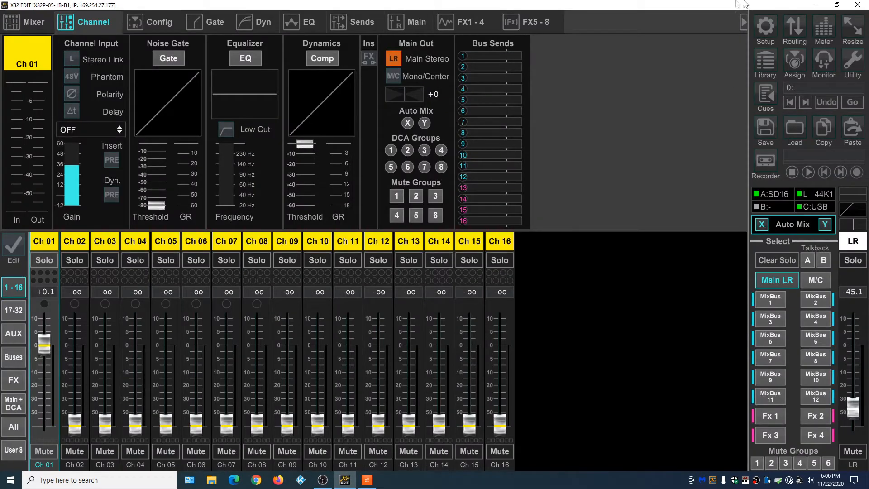
left_click(801, 31)
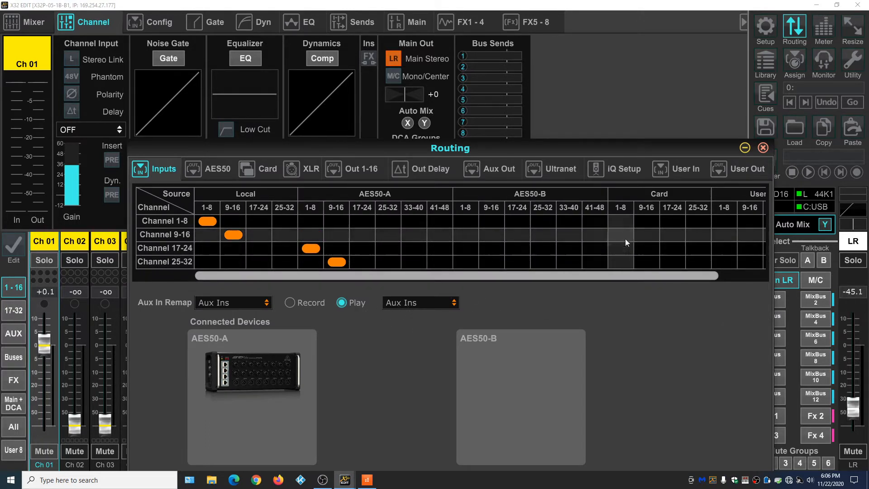
left_click(623, 261)
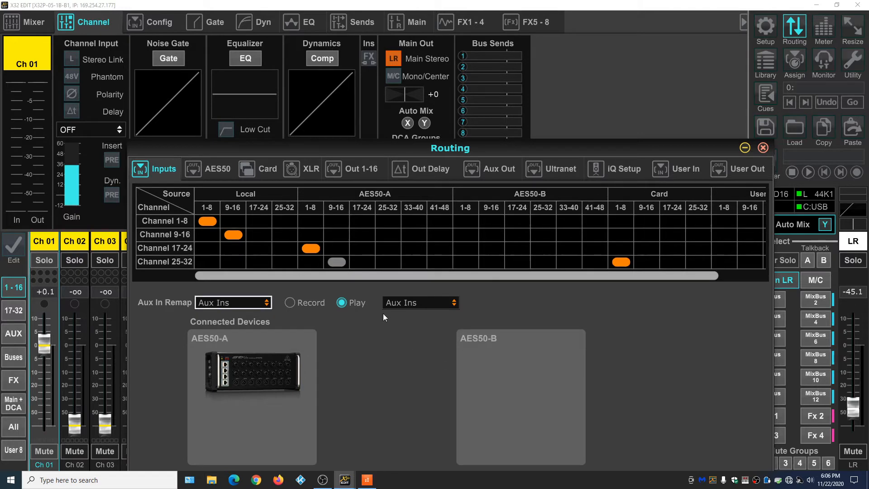
left_click(335, 261)
left_click(454, 305)
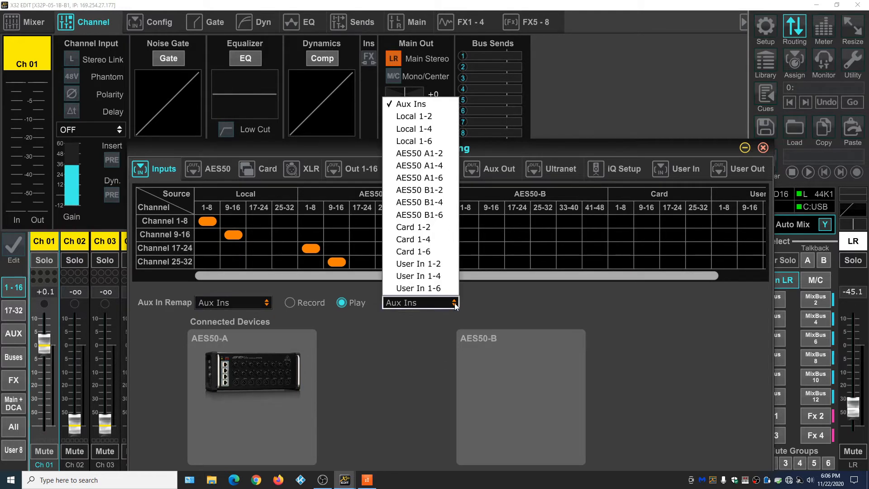
left_click(445, 232)
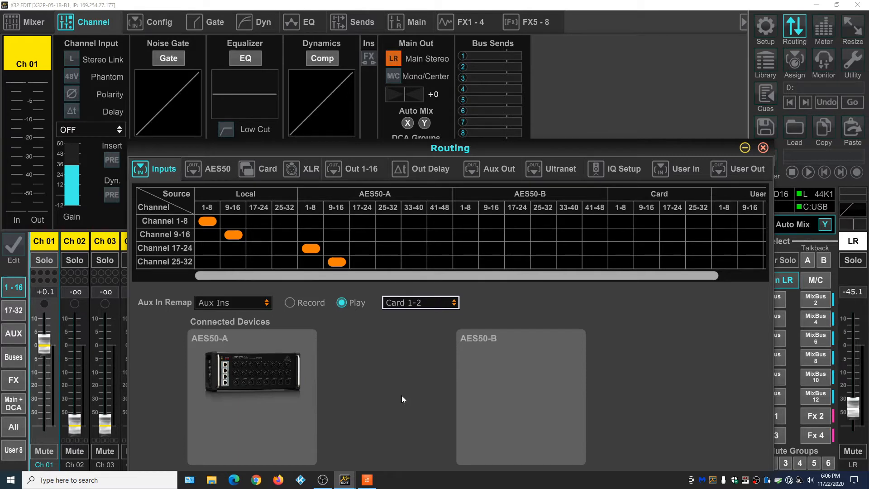
left_click(763, 148)
Step: Raise the linked Aux 1 and Aux 2 faders to about +0.2 dB and stop the take's playback in Cakewalk
left_click(14, 333)
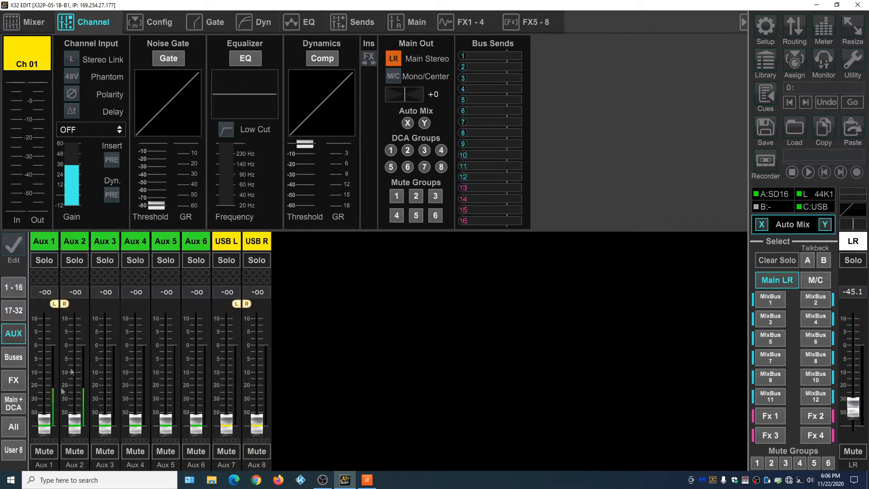
left_click_drag(44, 418, 43, 417)
scroll(45, 359, "up", 10)
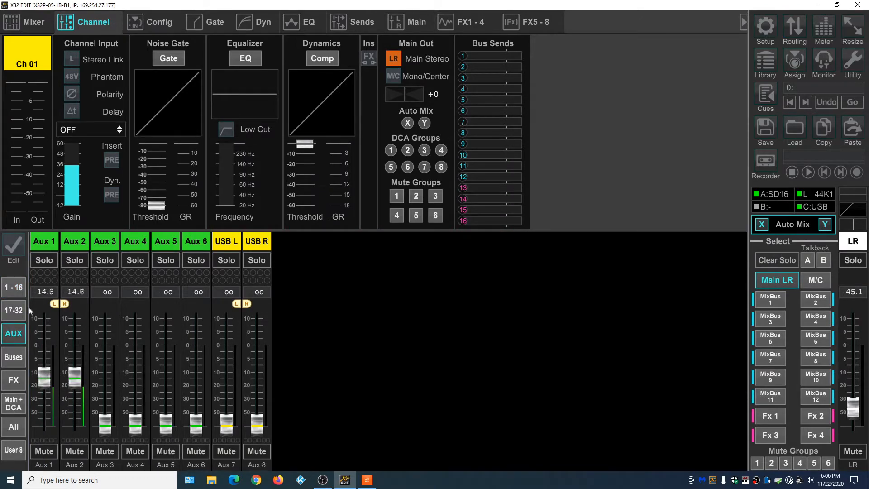
scroll(45, 365, "up", 10)
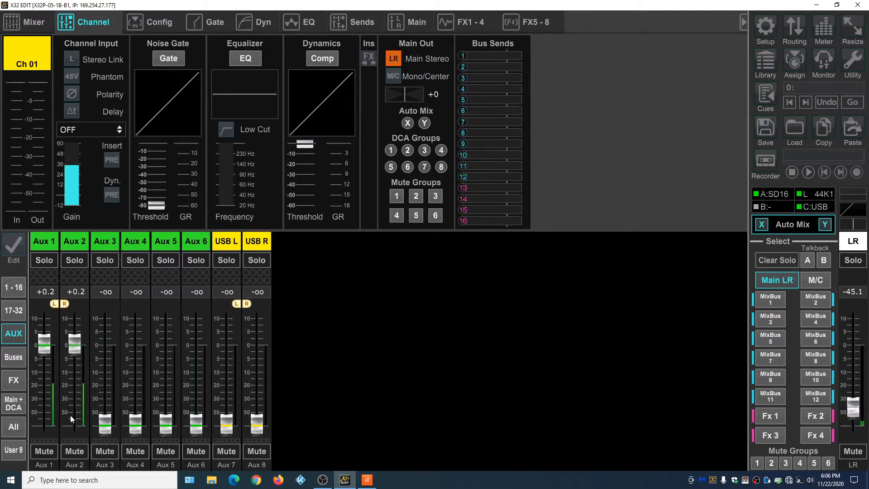
left_click(361, 480)
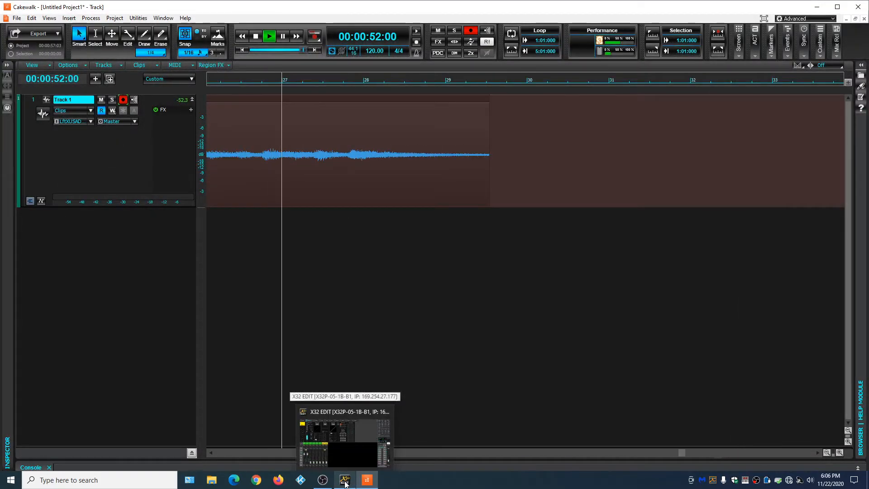
left_click(256, 37)
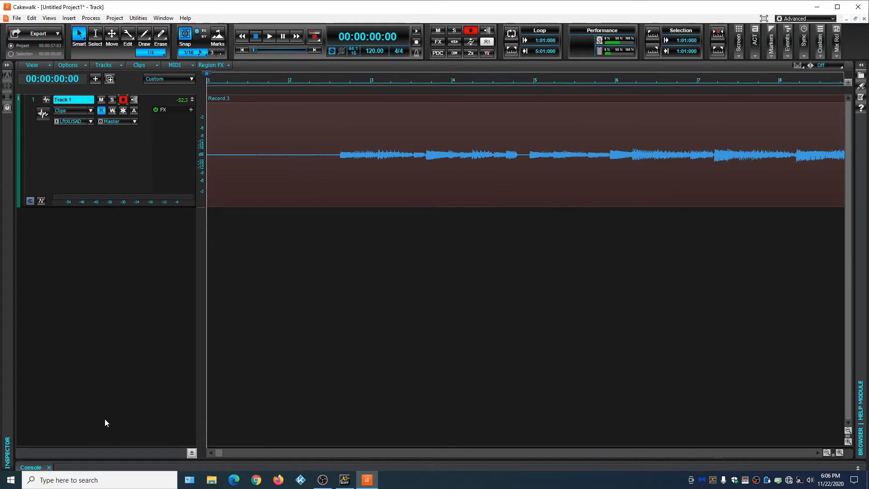
Step: Insert the Jam Origin VST2 plug-in MIDI Guitar 2 in Track 1's effects rack and place its window over the clips
right_click(159, 137)
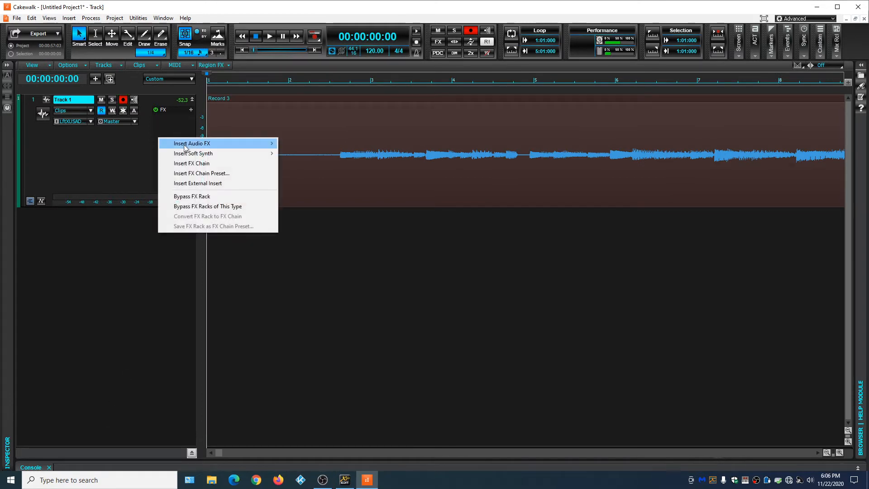
mouse_move(188, 145)
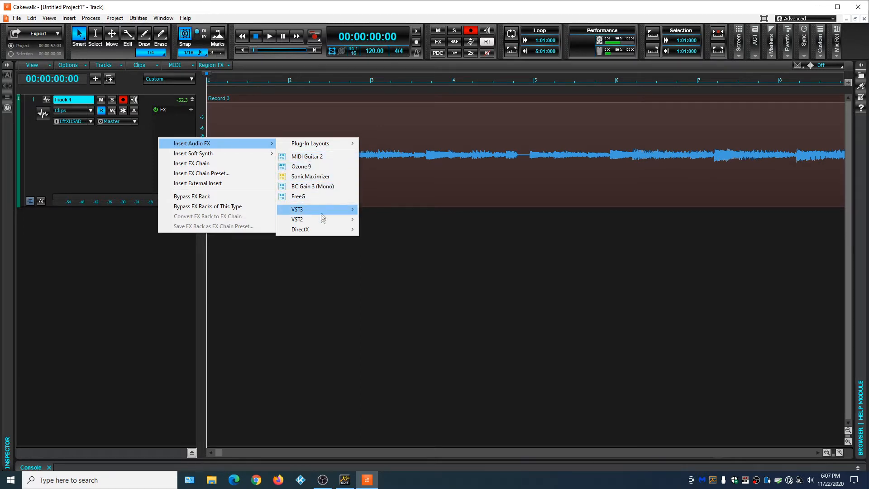
mouse_move(323, 222)
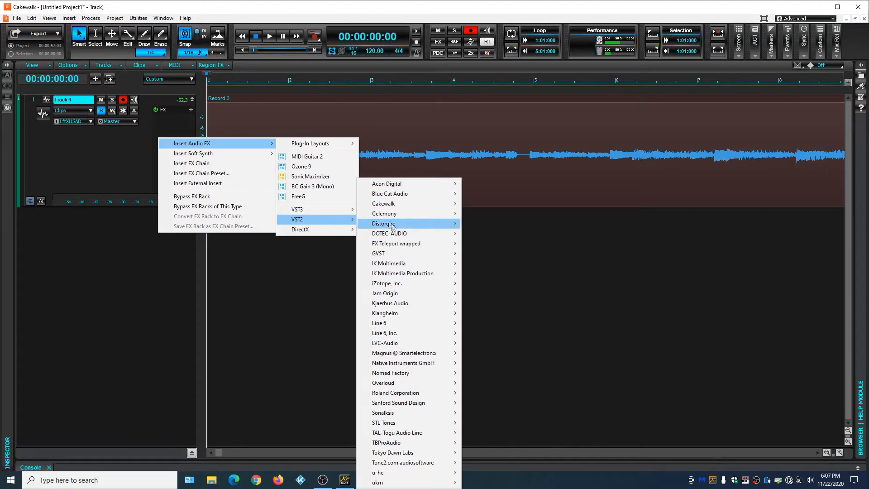
mouse_move(401, 294)
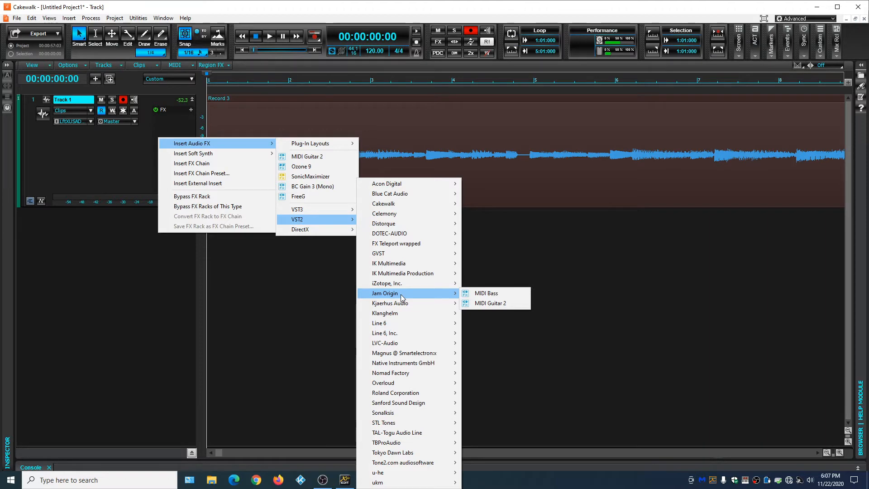
left_click(503, 307)
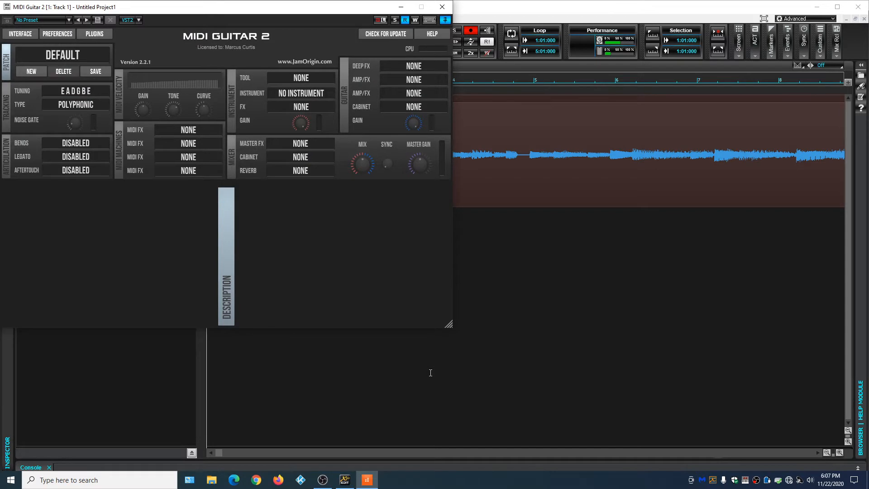
left_click_drag(214, 14, 488, 90)
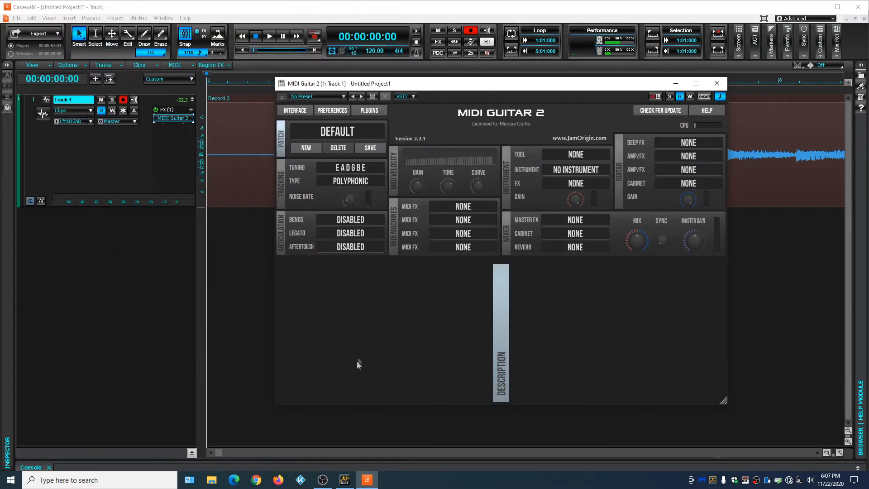
Step: Review MIDI Guitar 2's interface settings and its list of patches, keeping the DEFAULT patch
left_click(298, 110)
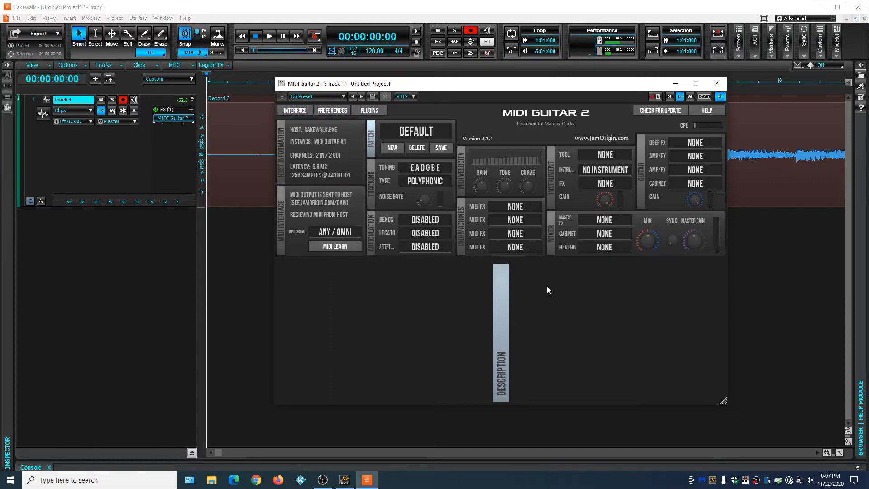
left_click(295, 110)
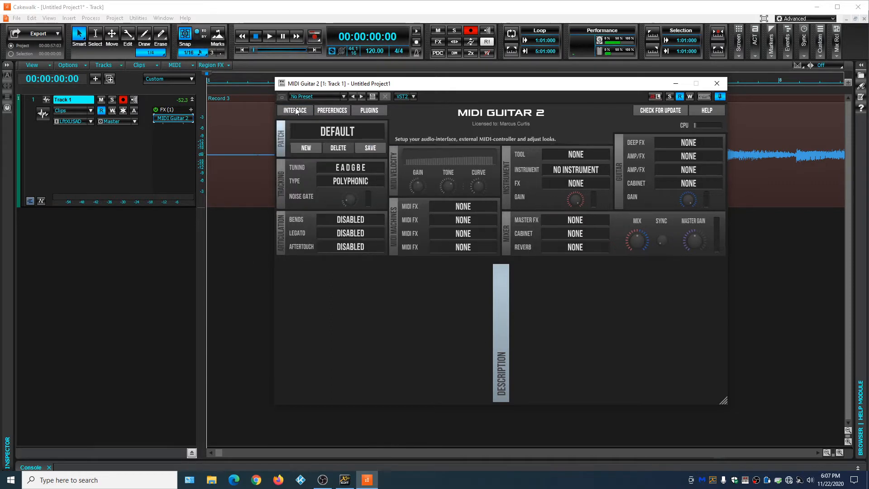
left_click_drag(413, 86, 316, 97)
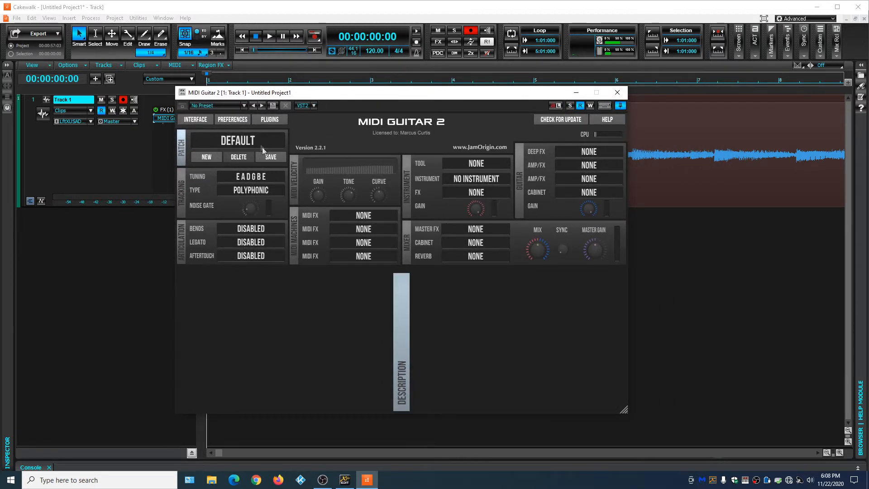
left_click(237, 142)
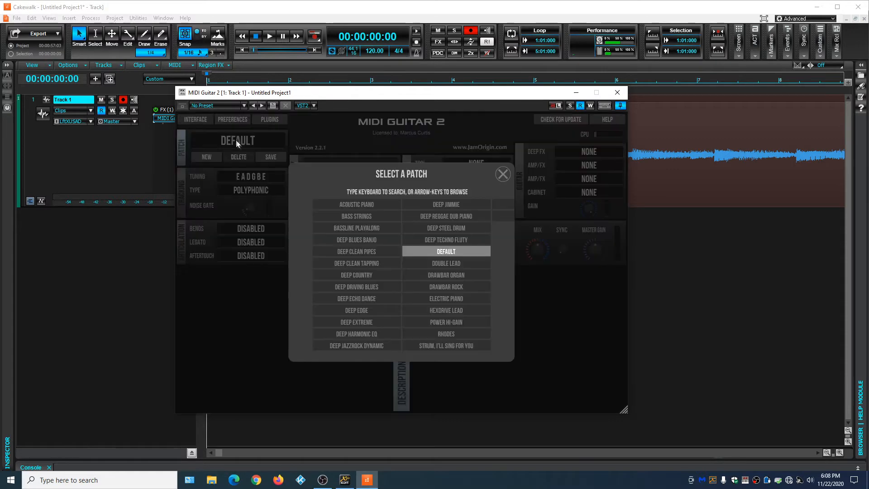
left_click(438, 250)
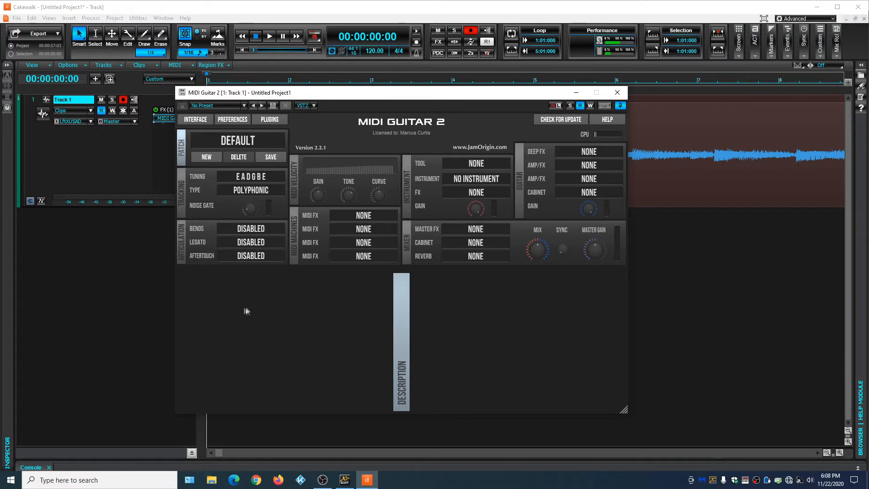
Step: Play the take and set MIDI Guitar 2's instrument to MDA E-Piano
left_click_drag(364, 100, 357, 117)
left_click(270, 36)
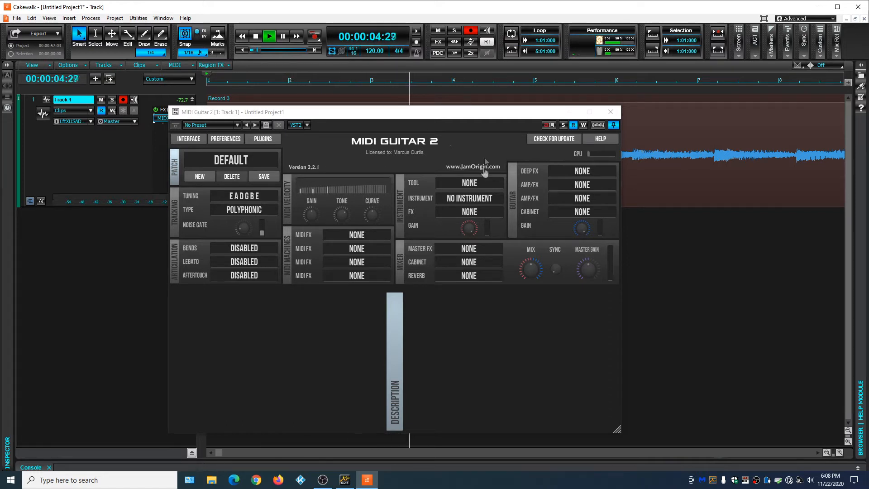
left_click(457, 200)
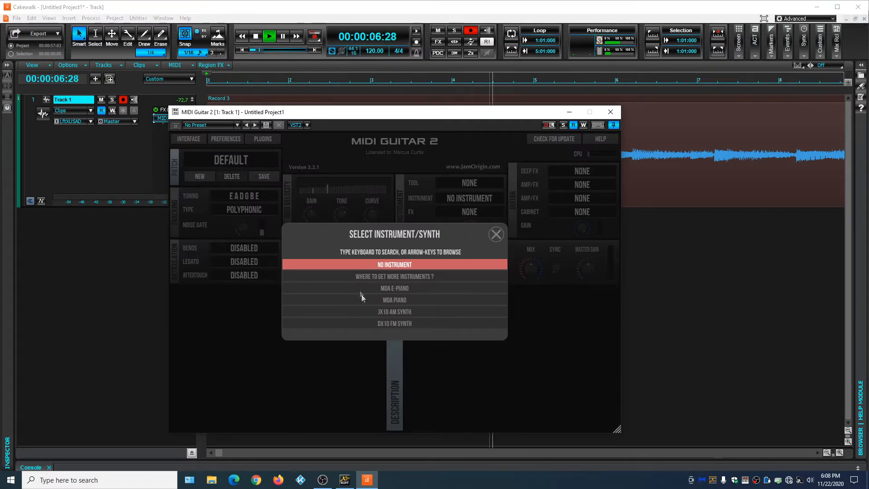
left_click(392, 287)
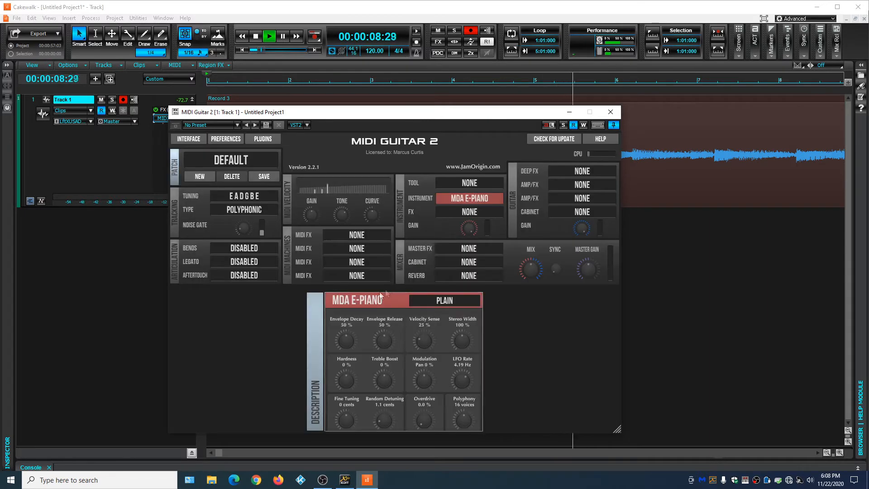
left_click_drag(398, 116, 577, 75)
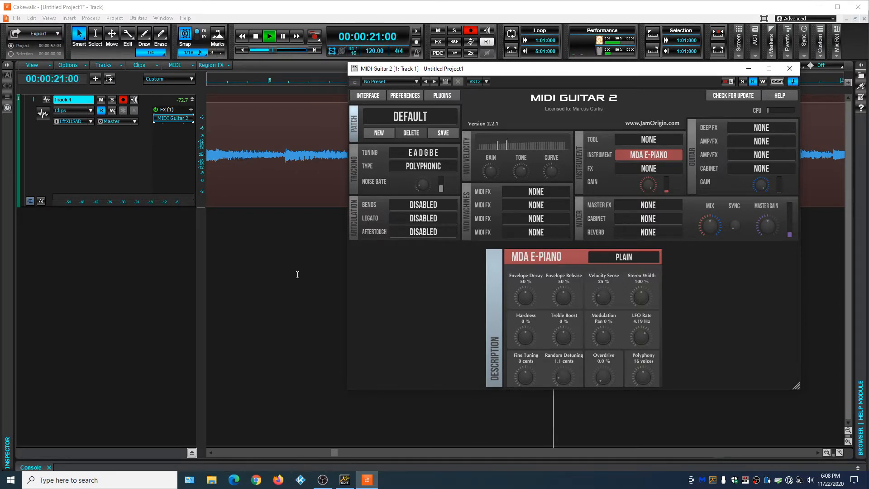
Step: Restart the take from the beginning and set the plug-in's instrument to JX10 AM Synth with the Analog Bass program
left_click(254, 37)
left_click(268, 37)
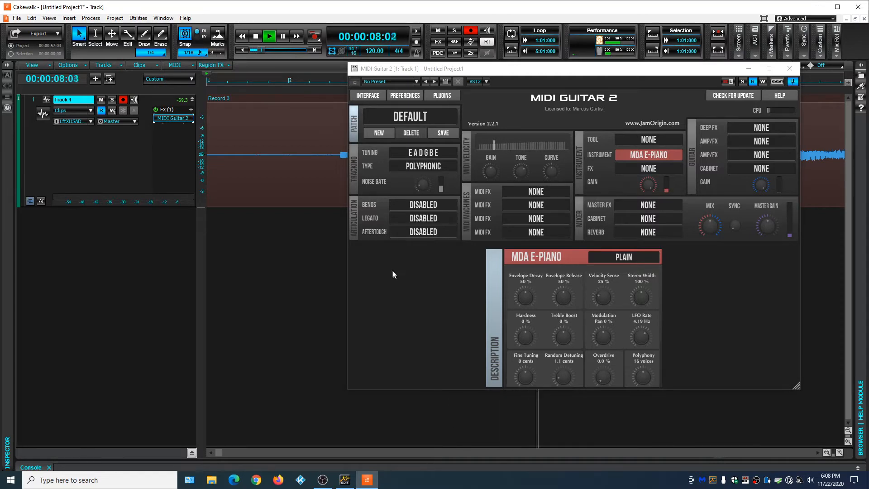
left_click(645, 154)
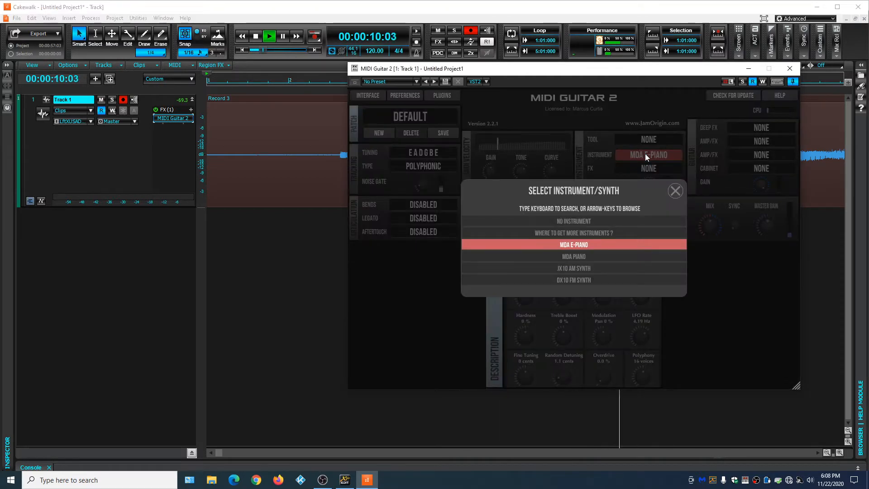
left_click(574, 267)
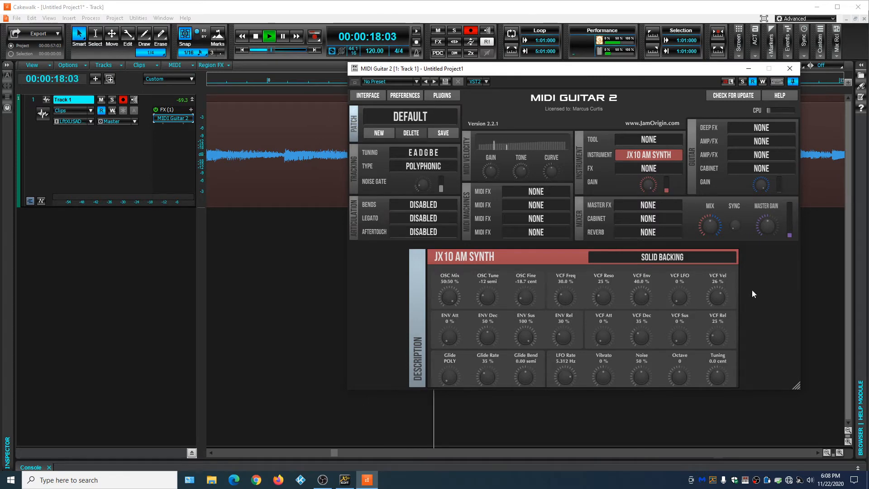
left_click(661, 257)
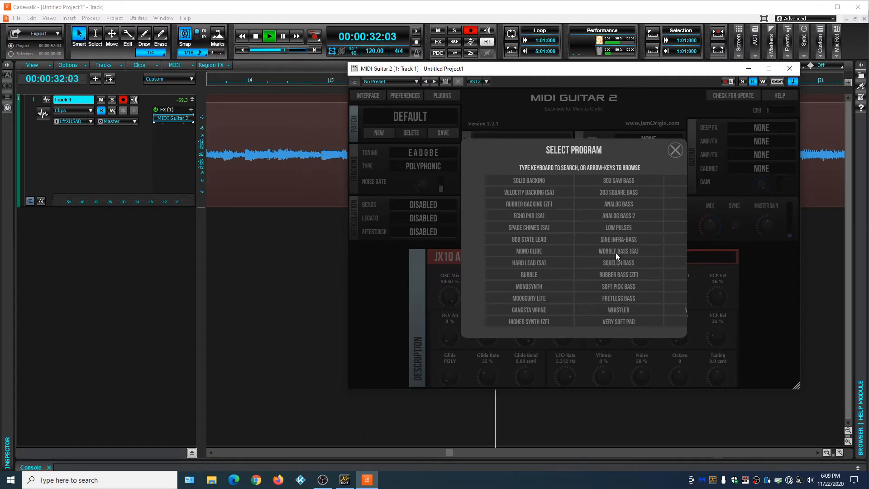
left_click(616, 204)
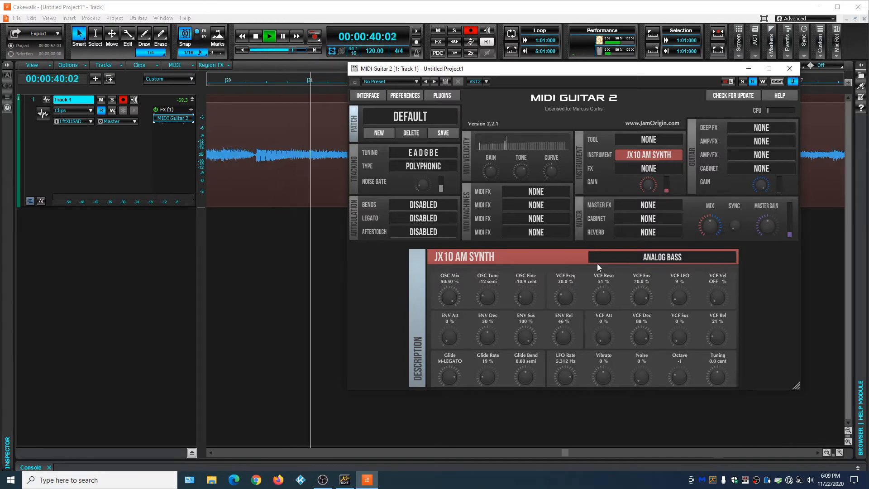
Step: Change the instrument to DX10 FM Synth with the Chiff Organ program, stop playback and close the plug-in window
left_click(632, 154)
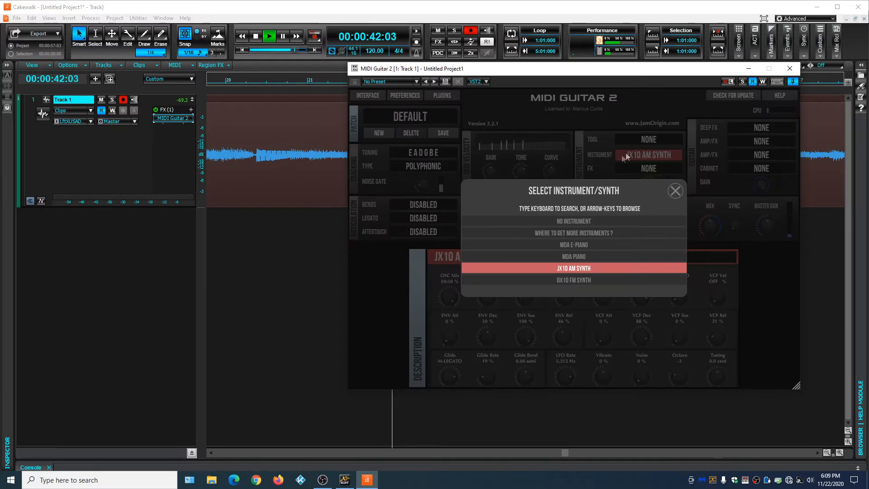
left_click(570, 279)
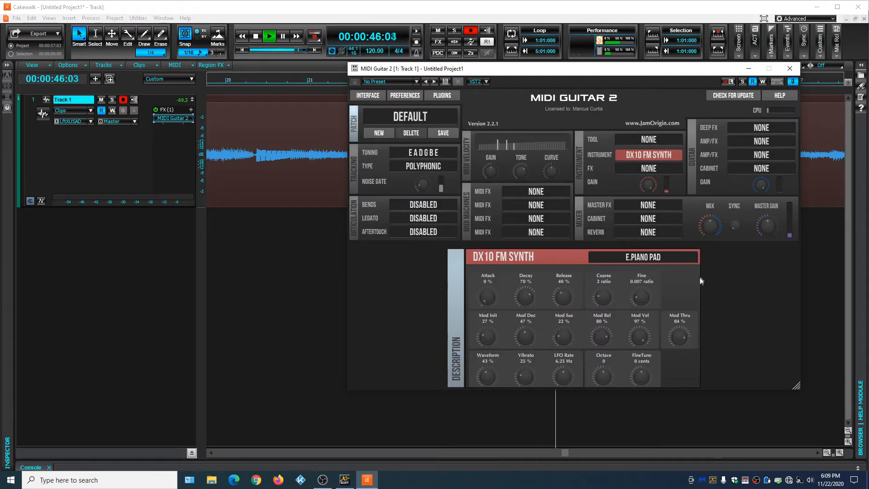
left_click(640, 258)
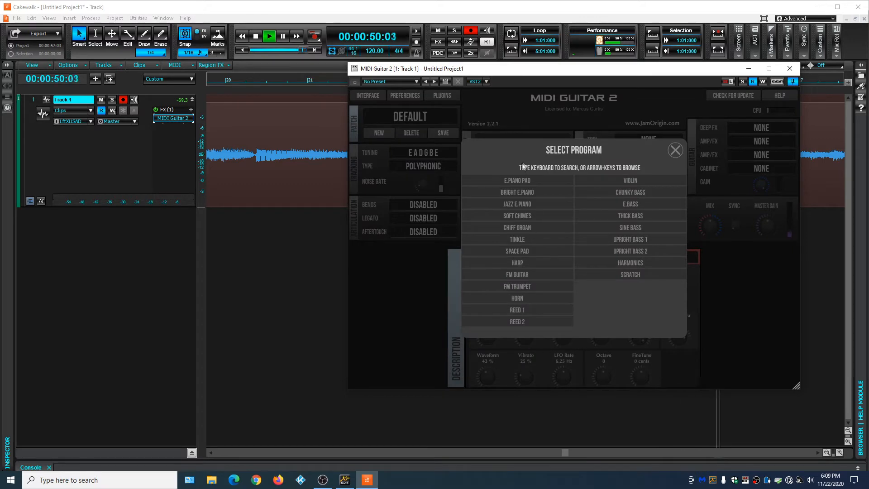
left_click(525, 227)
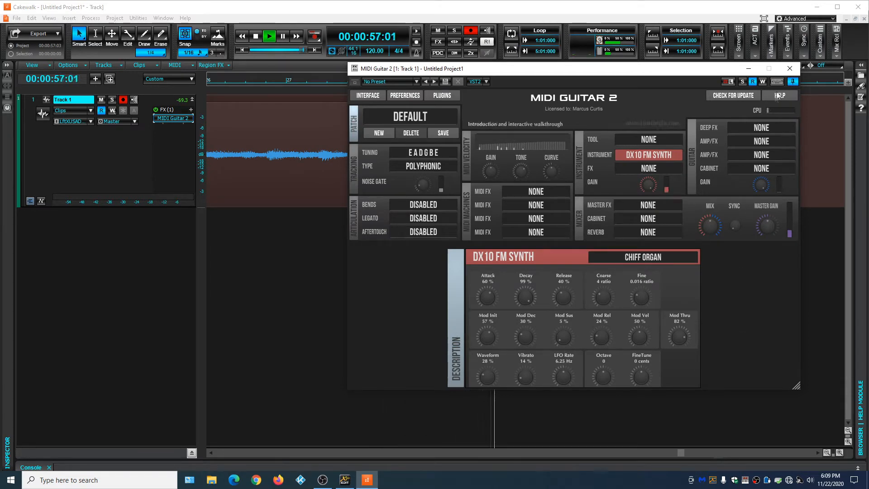
key("space")
left_click(789, 68)
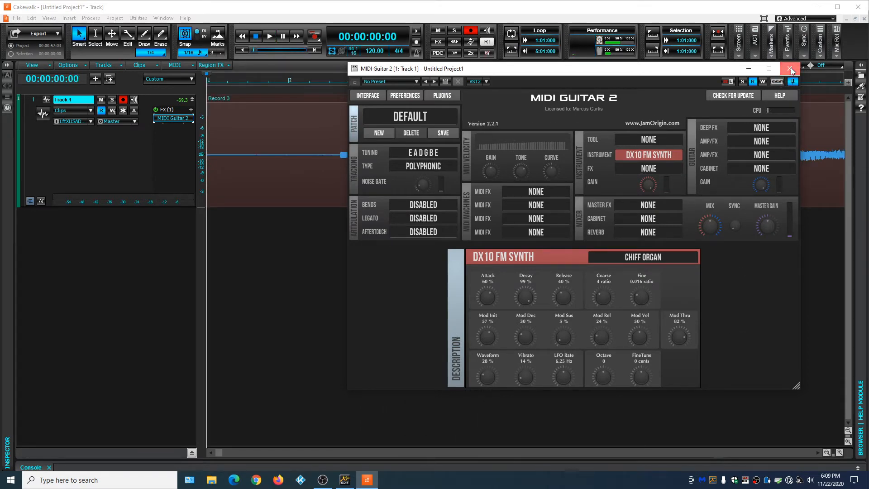
Step: Audition the take through MIDI Guitar 2 with its window closed, and undo the plug-in's insertion on Track 1
left_click(269, 37)
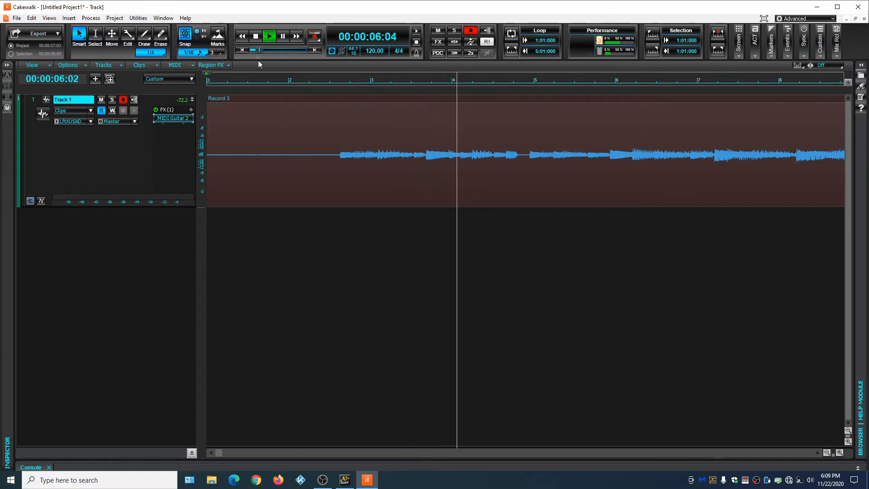
left_click(255, 38)
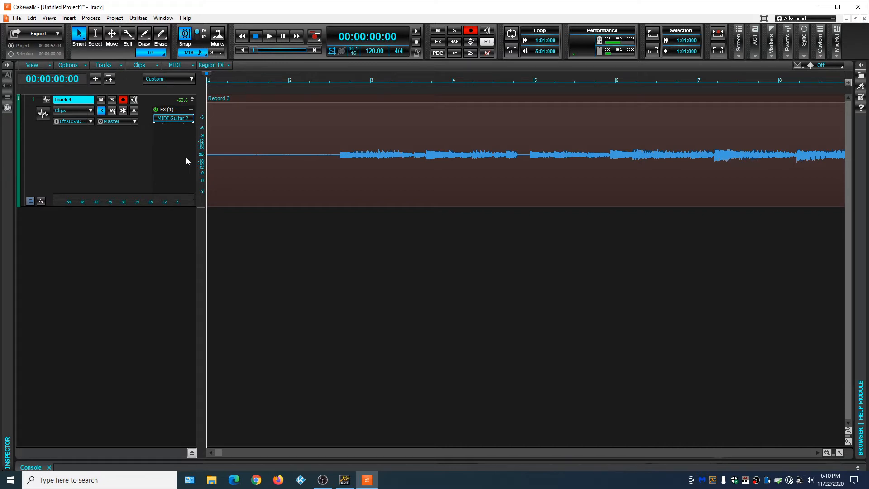
key("b")
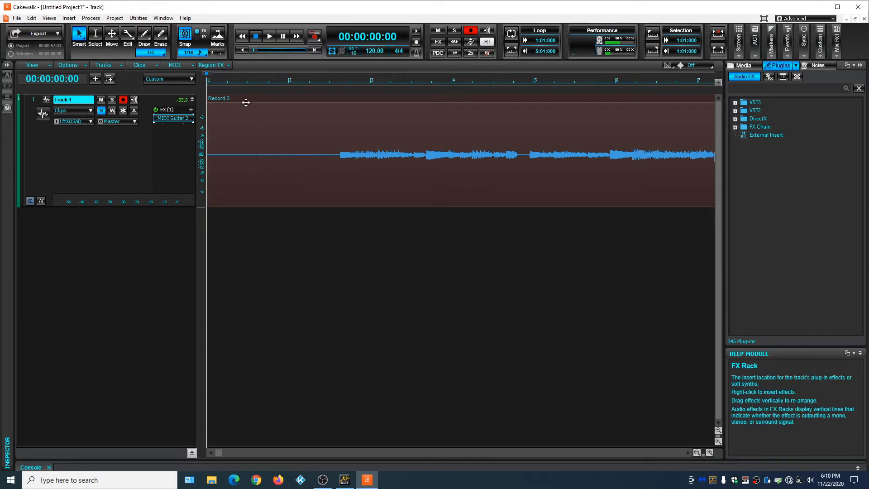
left_click(31, 18)
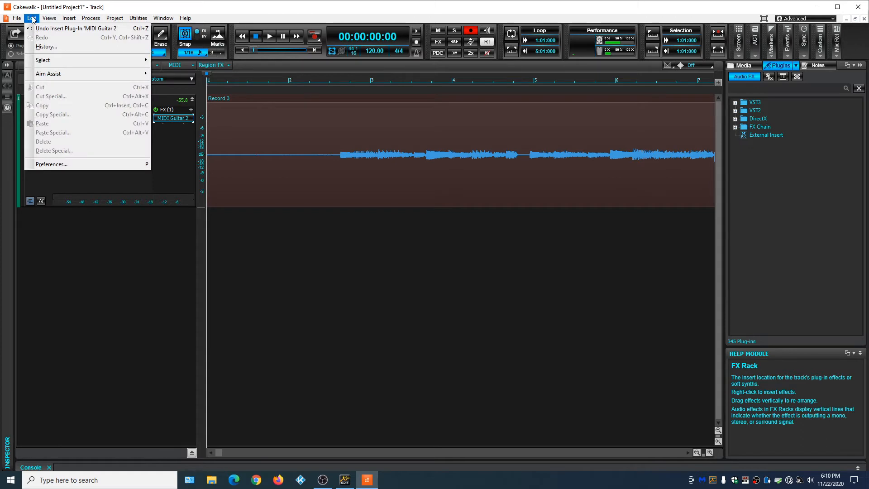
left_click(50, 31)
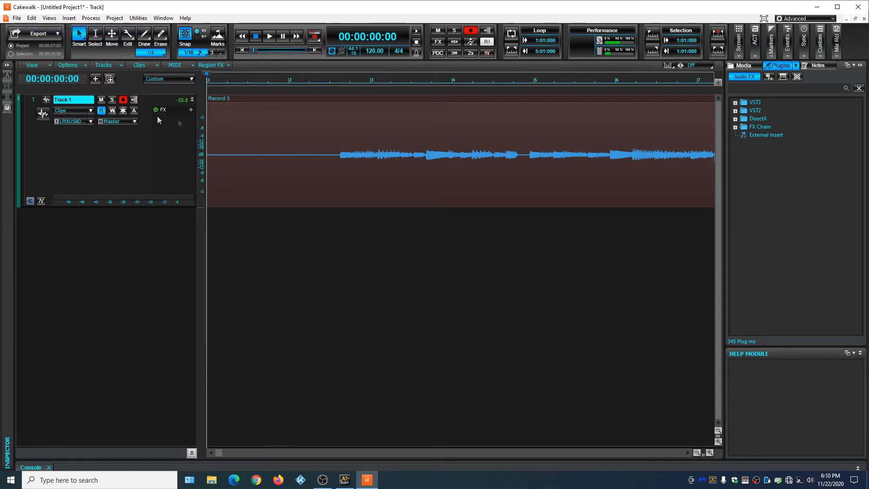
Step: Play the opening of the take without the effect, stop, and undo the recording to empty Track 1
left_click(269, 37)
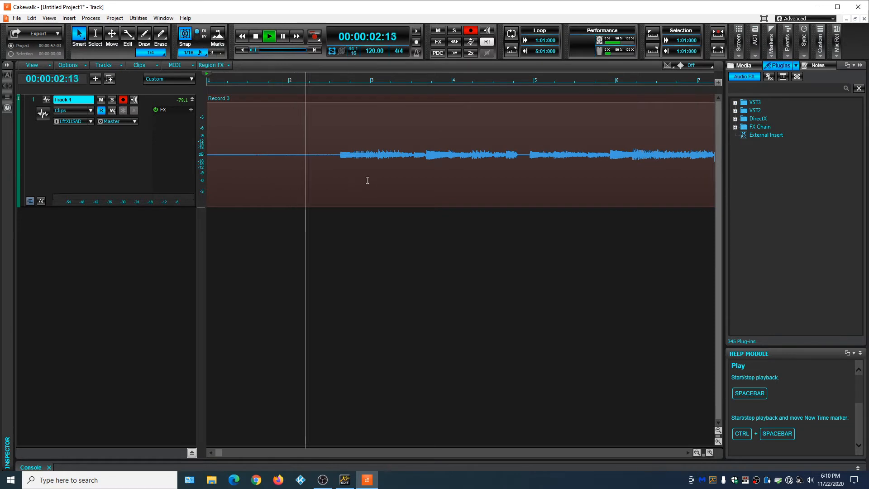
left_click(255, 36)
left_click(40, 19)
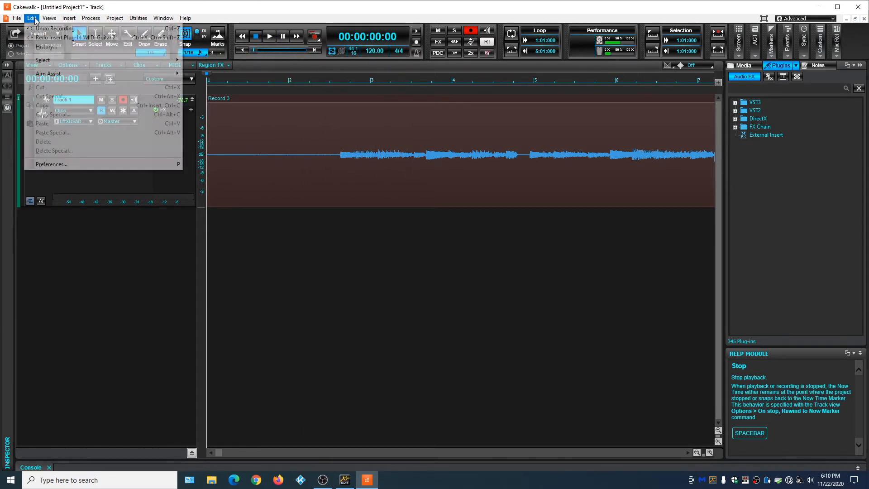
left_click(50, 27)
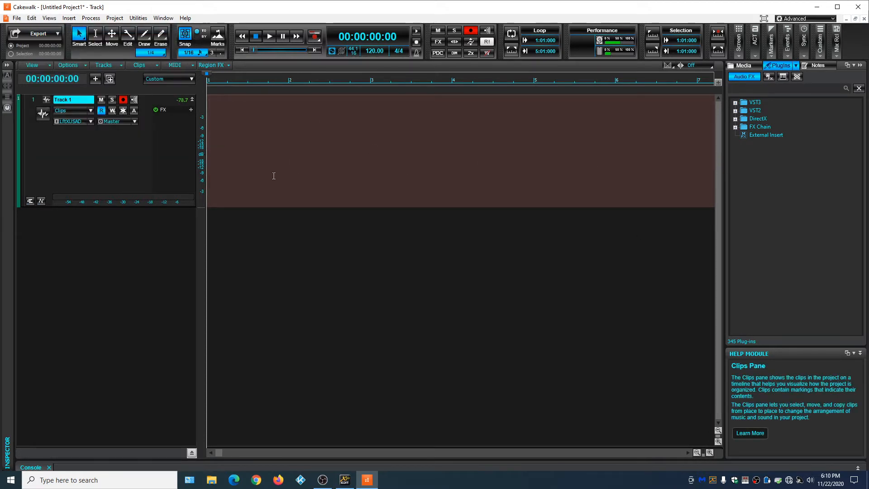
Step: Insert MIDI Guitar 2 as an audio effect on the emptied Track 1
right_click(162, 140)
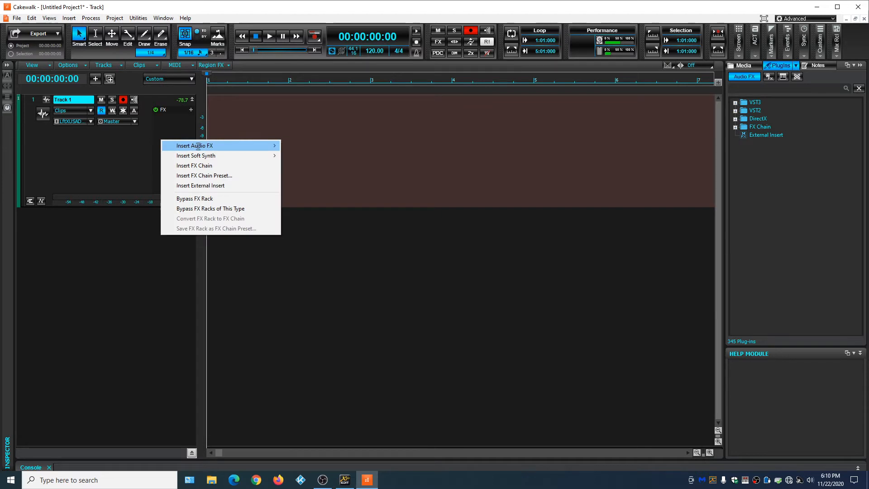
mouse_move(254, 145)
left_click(326, 159)
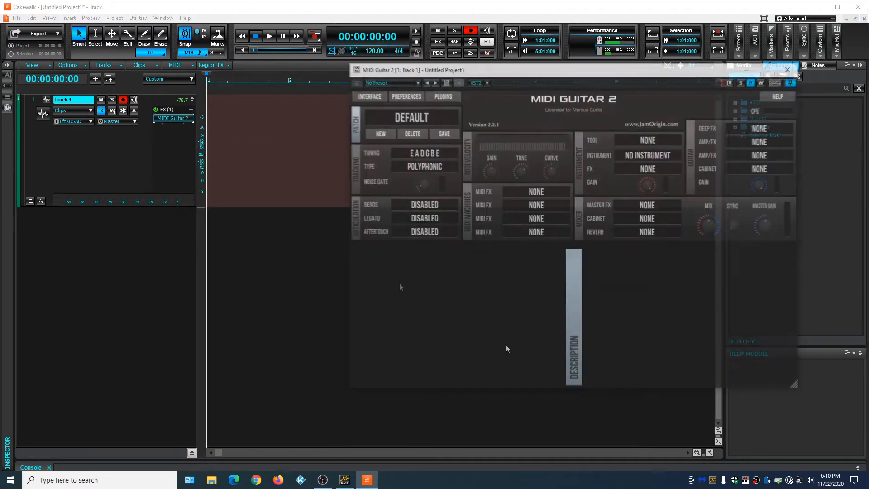
Step: Collapse the plug-in browser and set MIDI Guitar 2's instrument to MDA E-Piano
left_click_drag(625, 73, 416, 86)
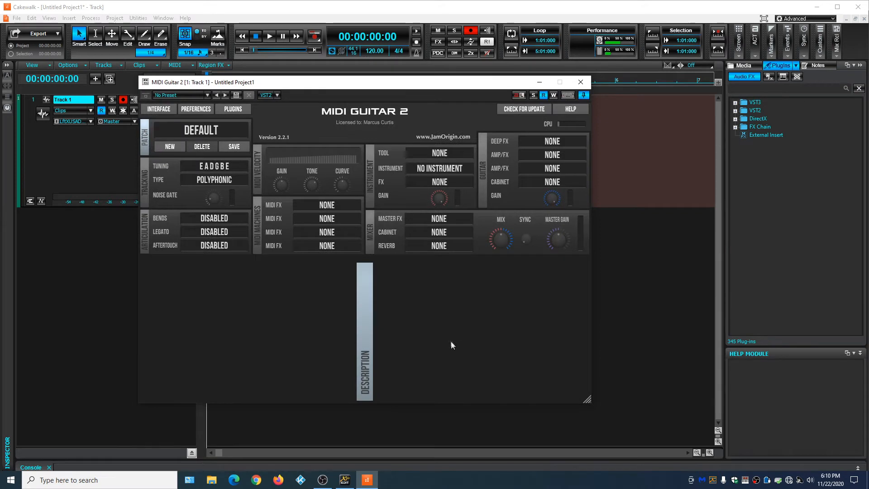
left_click(602, 264)
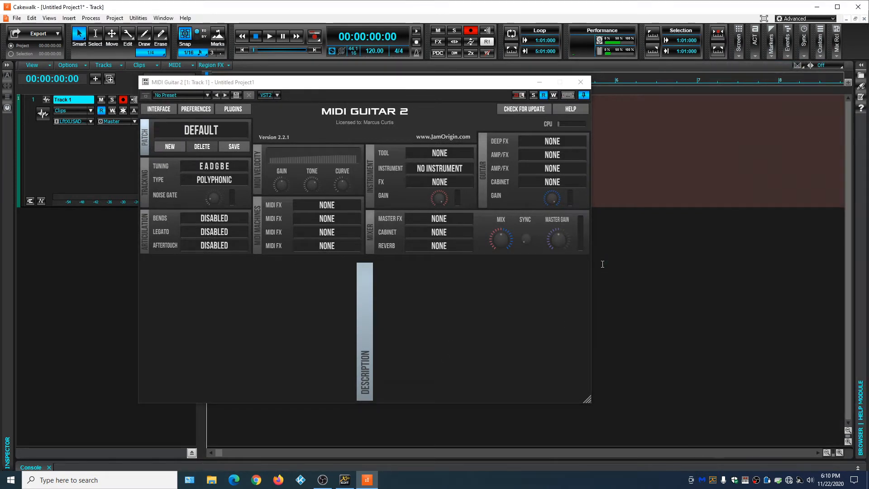
left_click(423, 168)
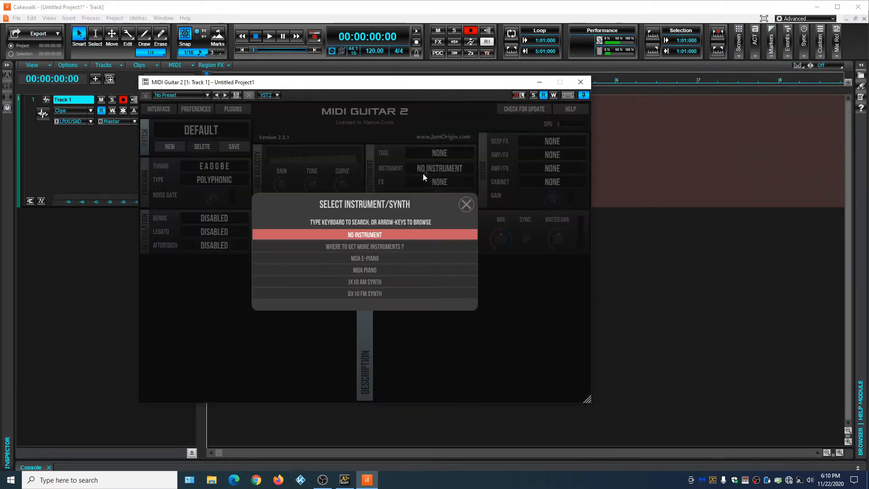
left_click(366, 258)
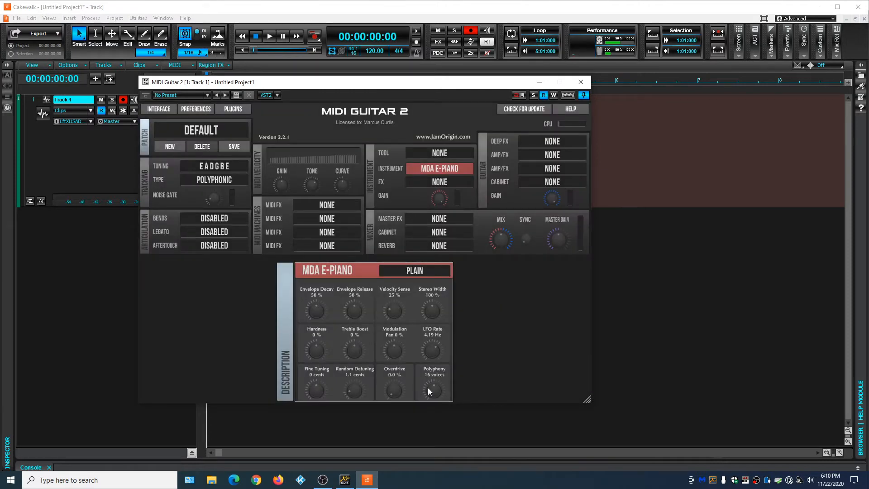
left_click_drag(441, 86, 582, 74)
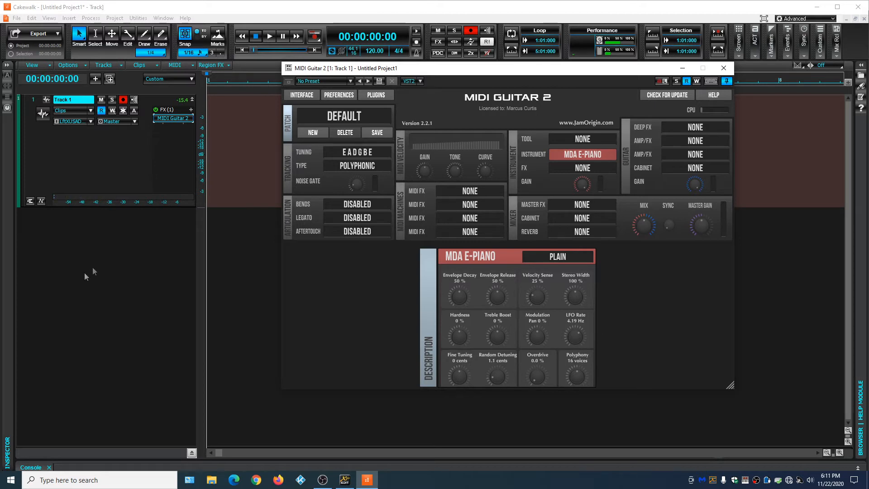
Step: Turn on input echo for Track 1 and record a guitar take of about 20 seconds
left_click(134, 100)
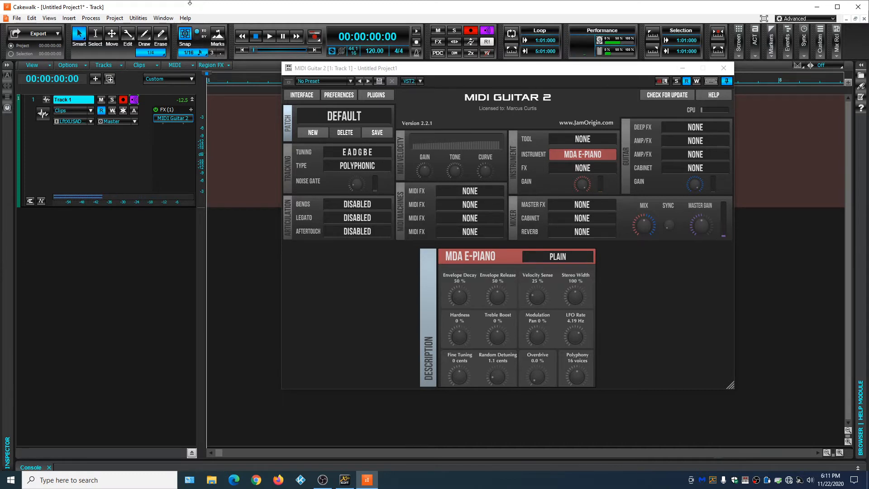
left_click(314, 36)
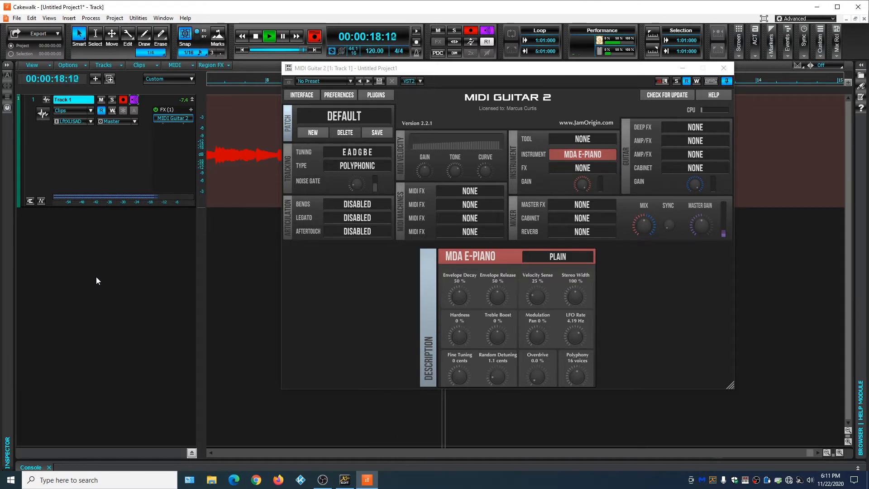
left_click(256, 37)
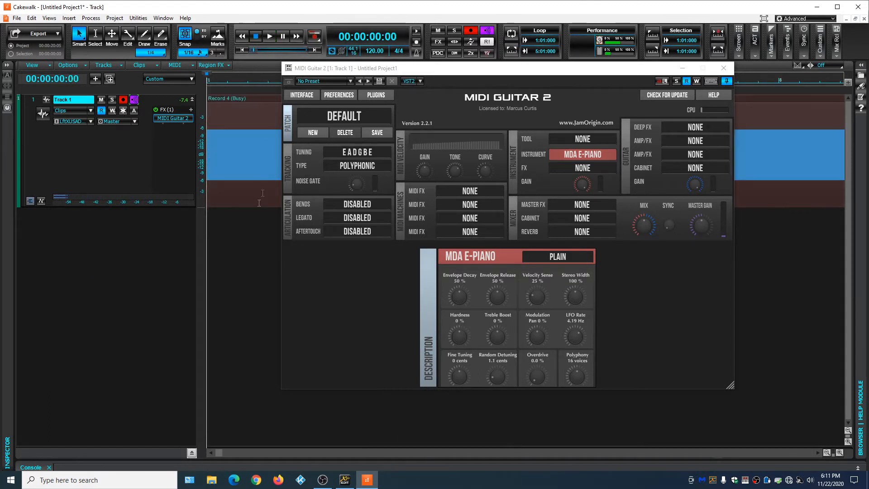
Step: Play back the take while bypassing and re-enabling Track 1's effects rack, and undo the recording after stopping
left_click_drag(448, 68, 554, 144)
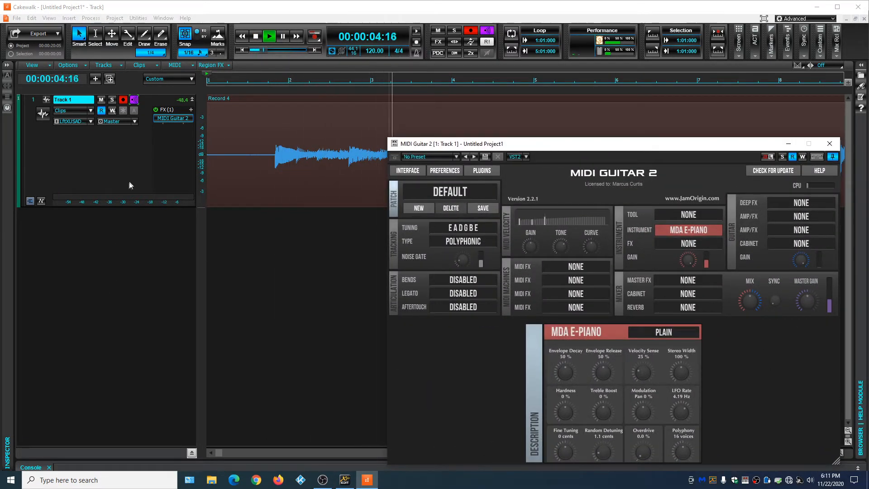
left_click(156, 110)
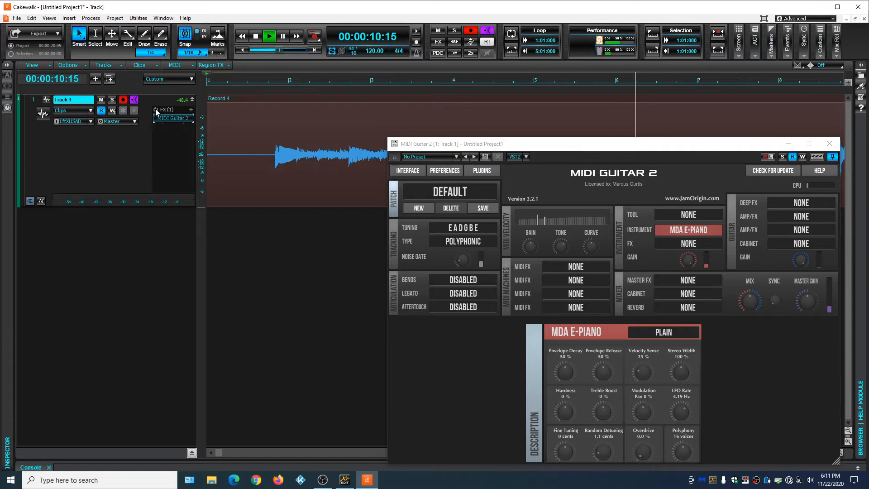
left_click(156, 109)
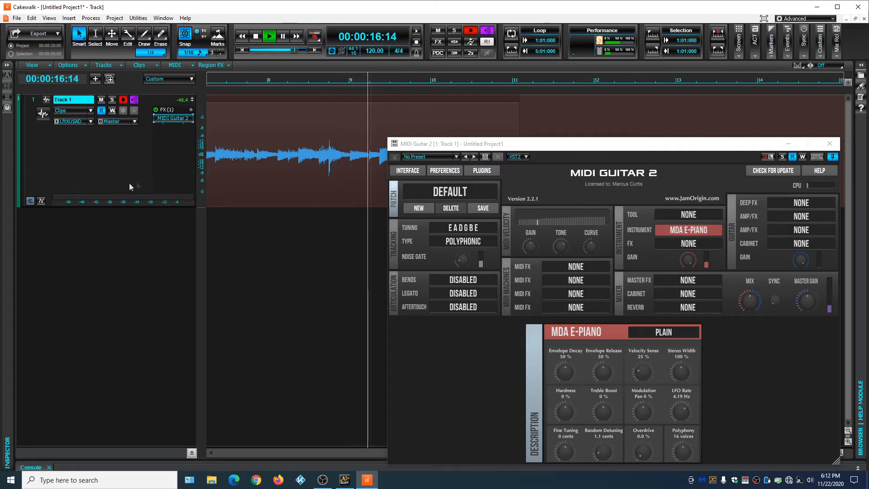
left_click(255, 36)
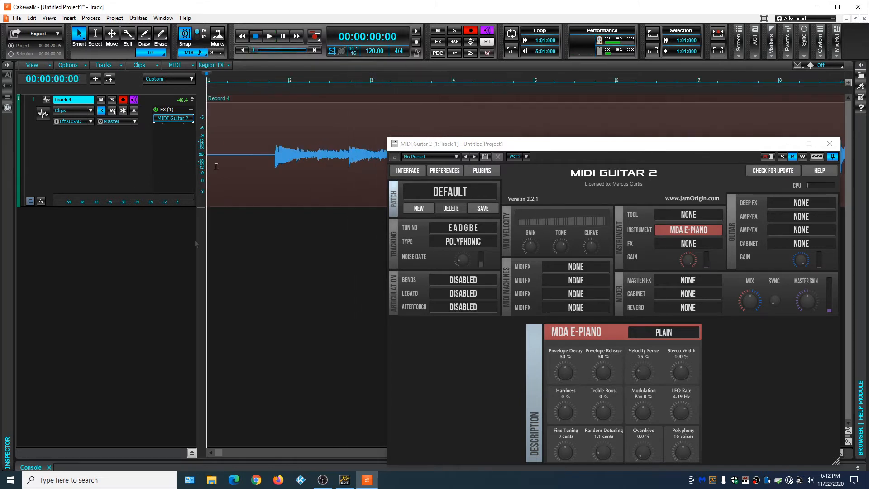
left_click(38, 18)
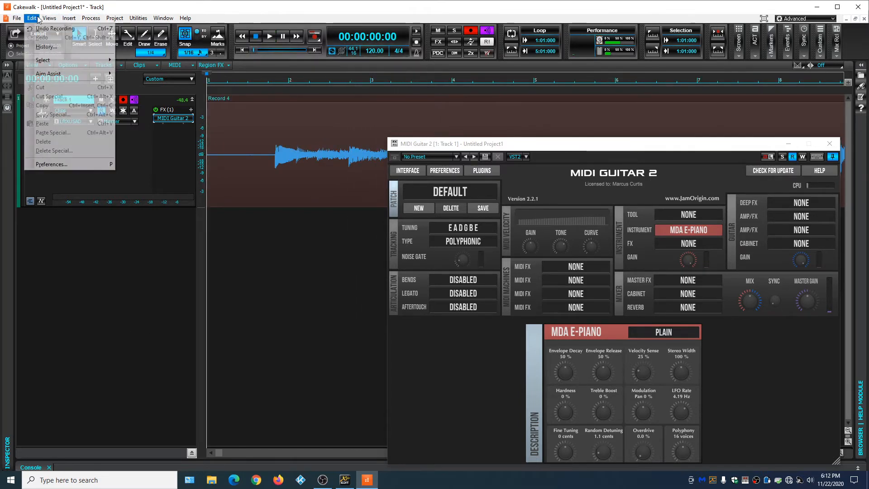
left_click(44, 30)
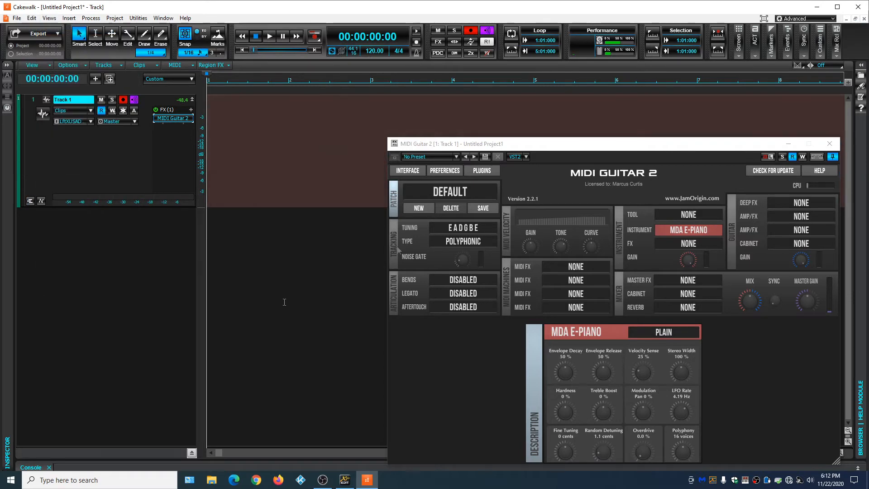
Step: Reset MIDI Guitar 2's instrument to No Instrument and close the plug-in window
left_click_drag(581, 145, 420, 64)
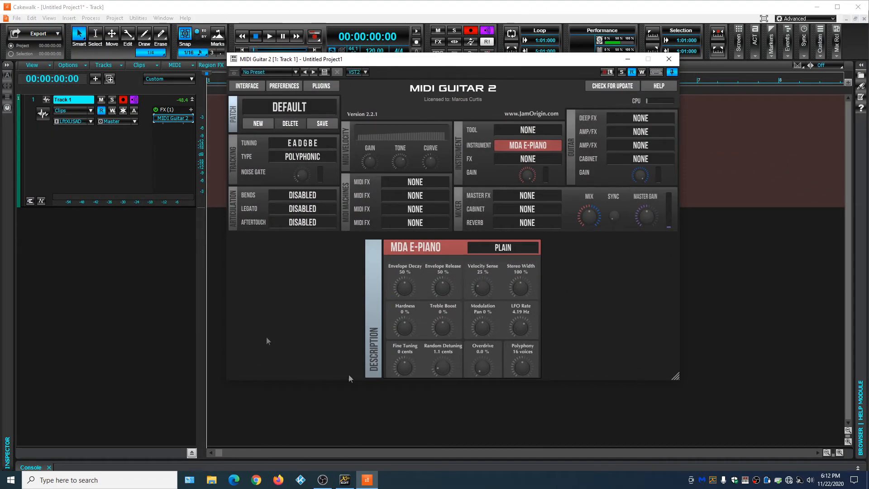
left_click(521, 144)
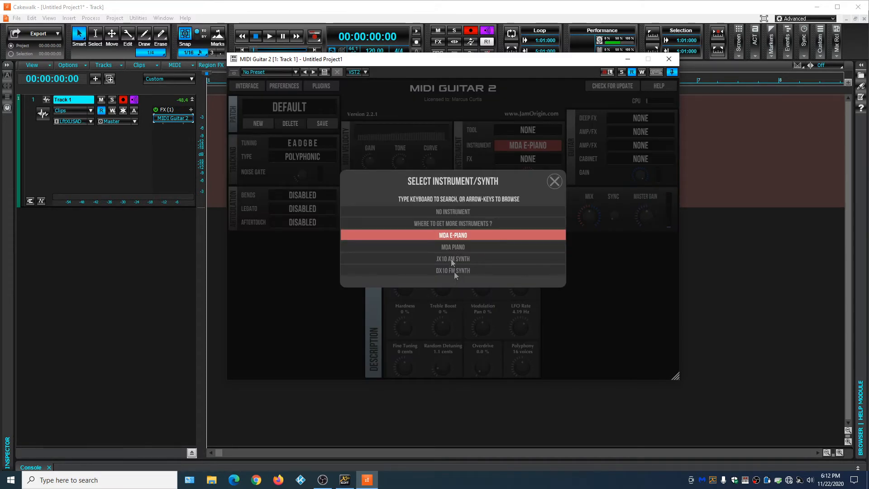
left_click(444, 211)
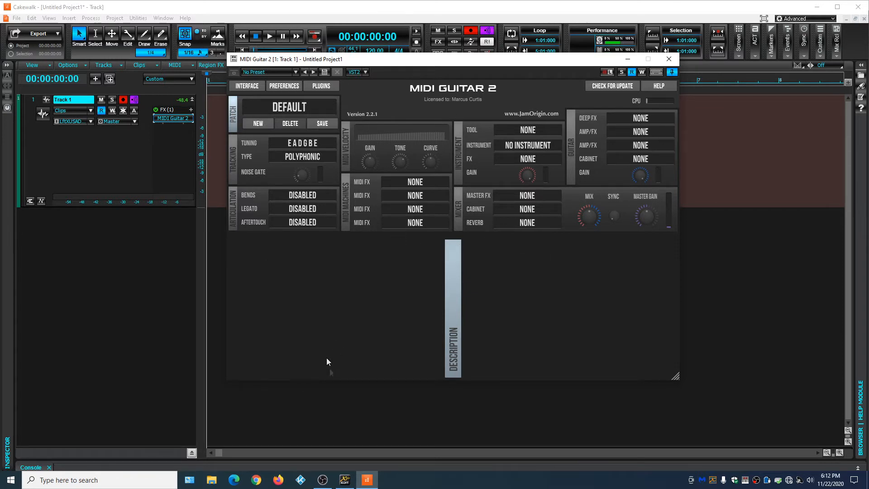
left_click(669, 59)
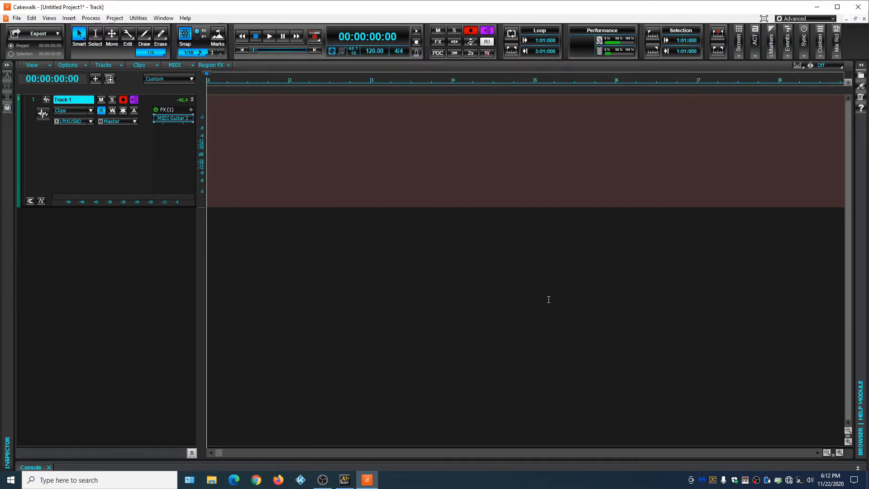
Step: Insert Cakewalk's VST2 soft synth SI-Electric Piano as a simple instrument track and make its track strip taller
key("b")
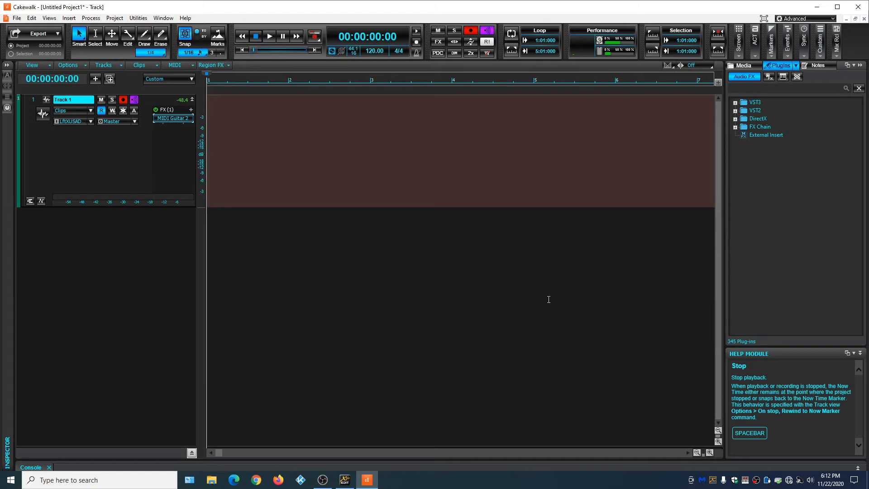
left_click(783, 77)
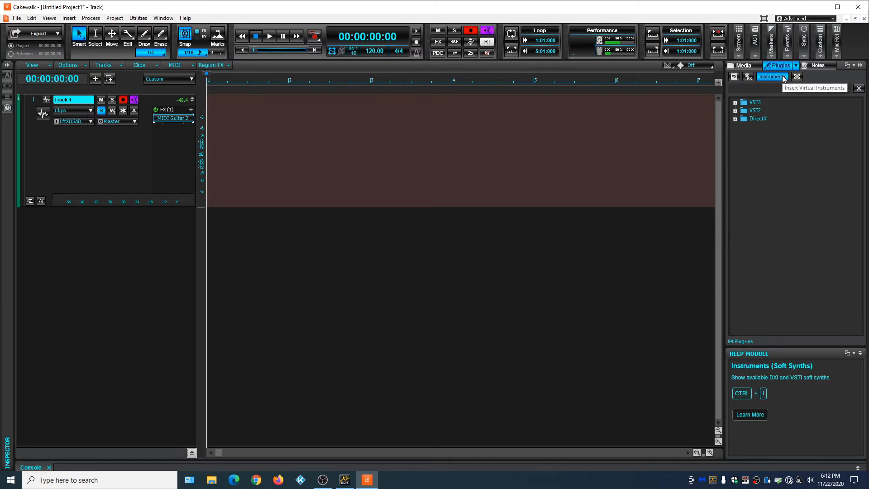
left_click(735, 110)
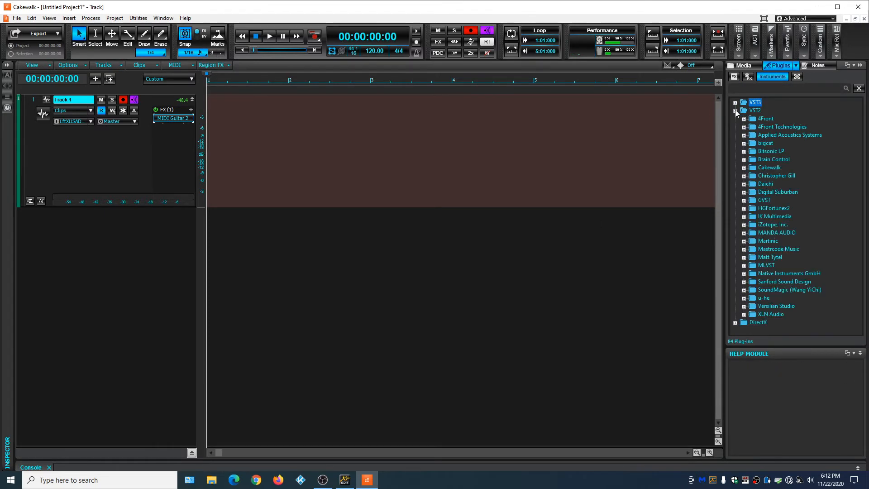
left_click(743, 167)
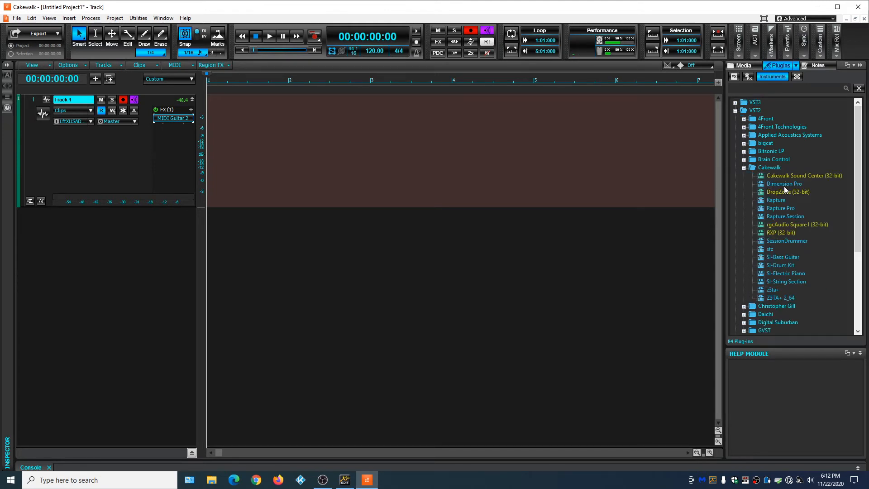
left_click(780, 273)
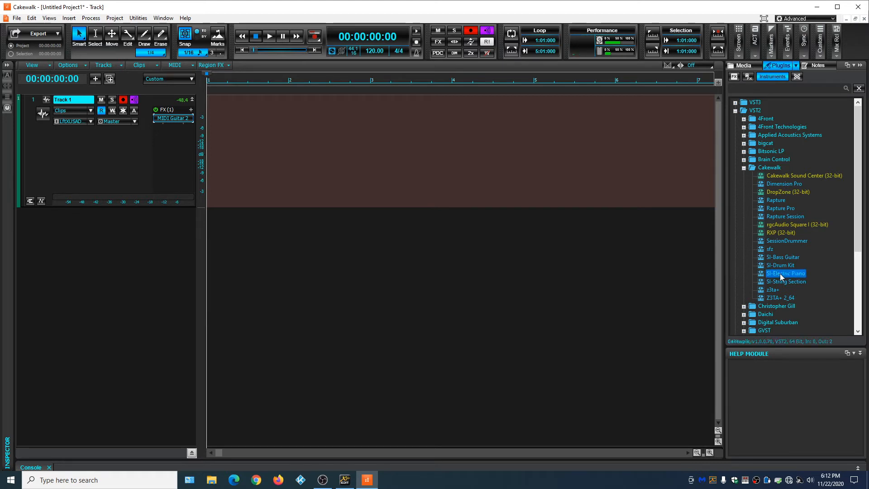
double_click(780, 273)
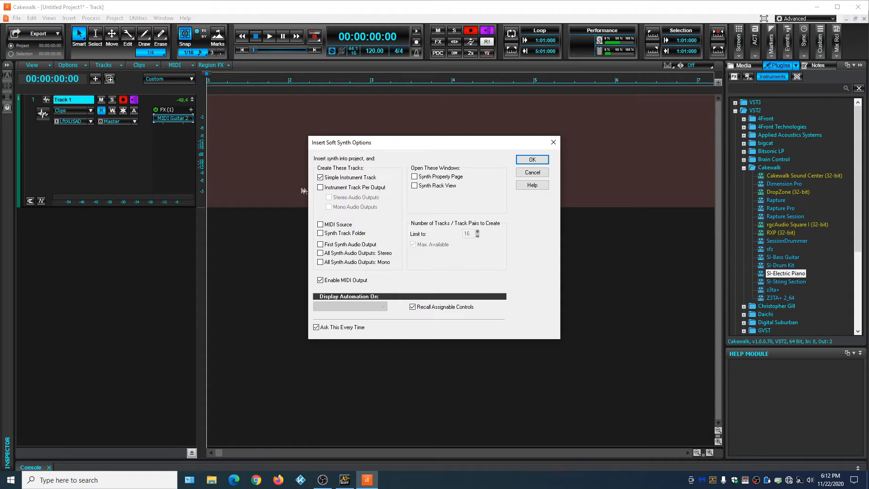
left_click(525, 160)
left_click_drag(166, 217, 162, 306)
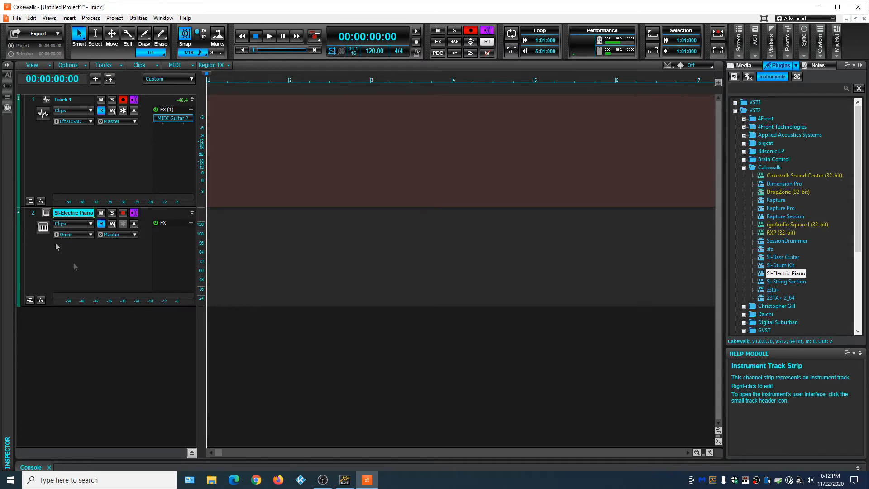
Step: Open the SI-Electric Piano interface clear of the track strips and check which MIDI inputs its track offers
left_click(46, 213)
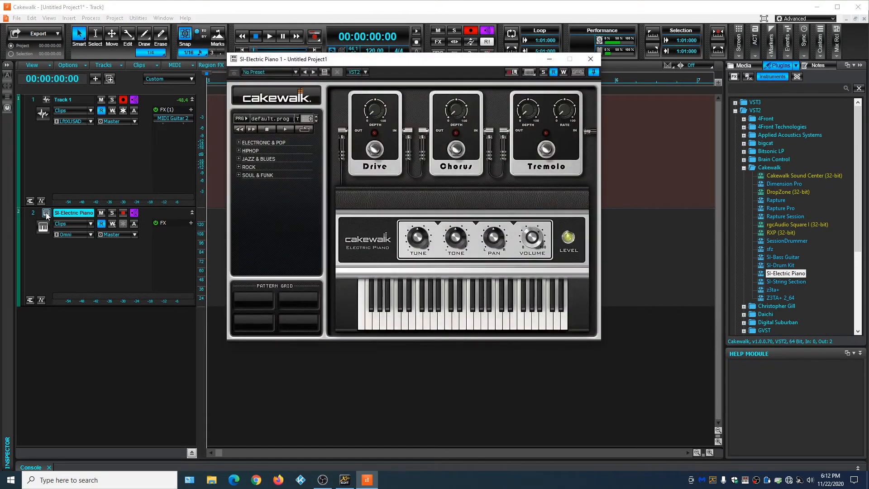
left_click_drag(378, 60, 519, 115)
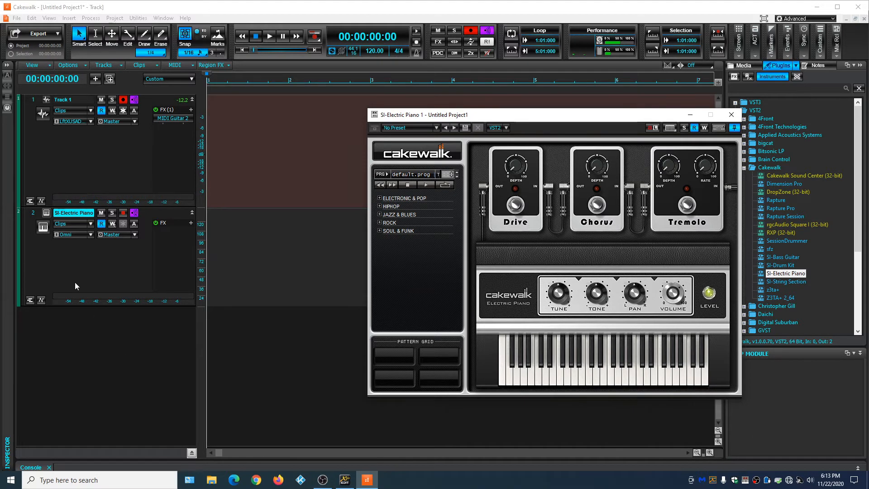
left_click(90, 234)
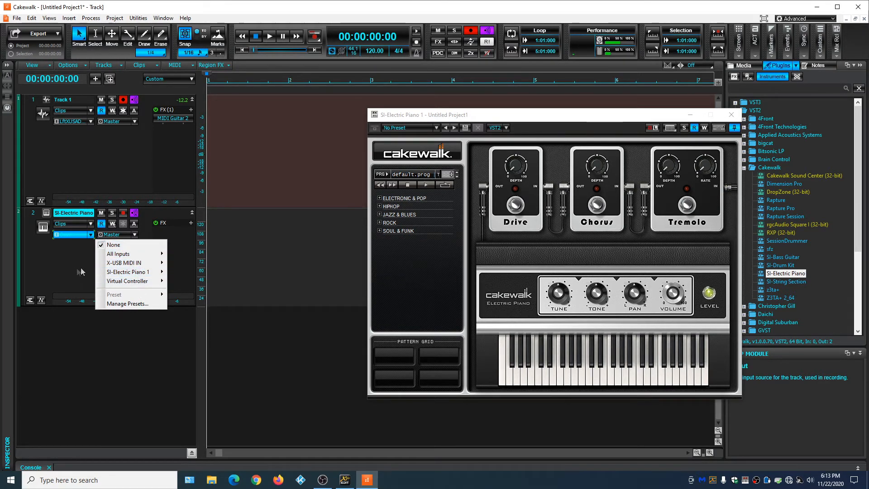
left_click(66, 272)
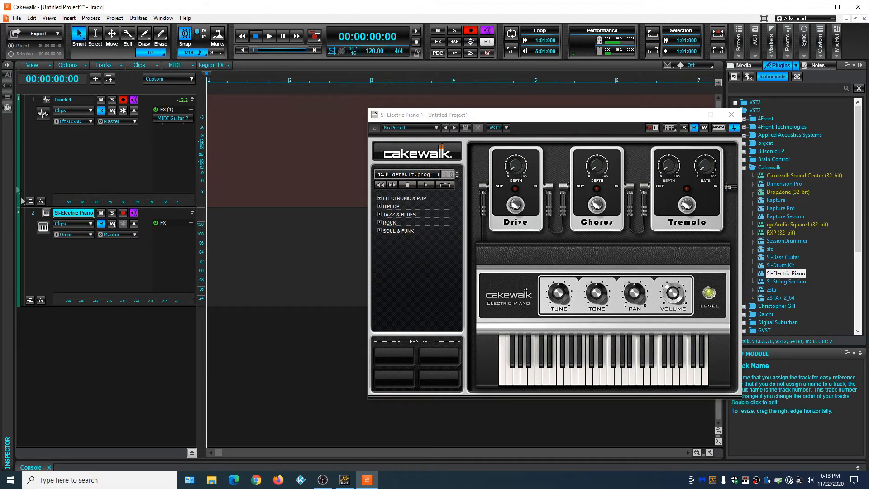
Step: Enable MIDI output for the MIDI Guitar 2 plug-in on Track 1 and minimise its window
left_click(171, 119)
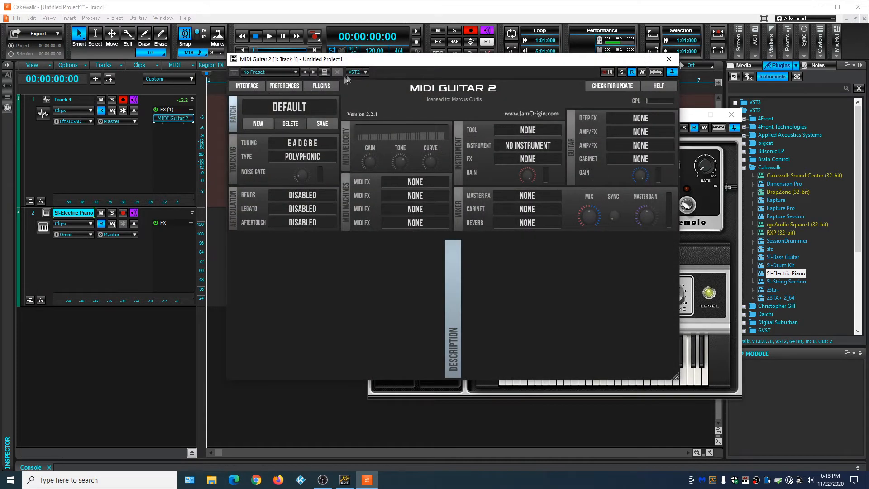
left_click(365, 72)
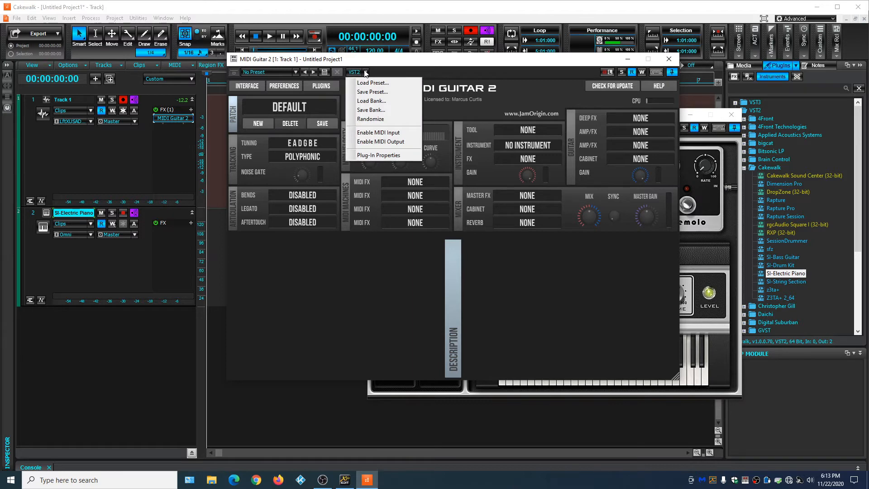
left_click(395, 140)
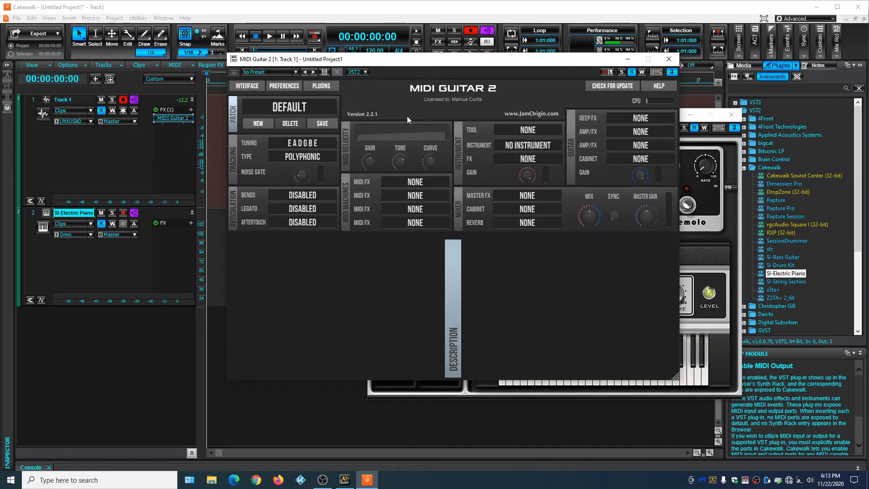
left_click(630, 59)
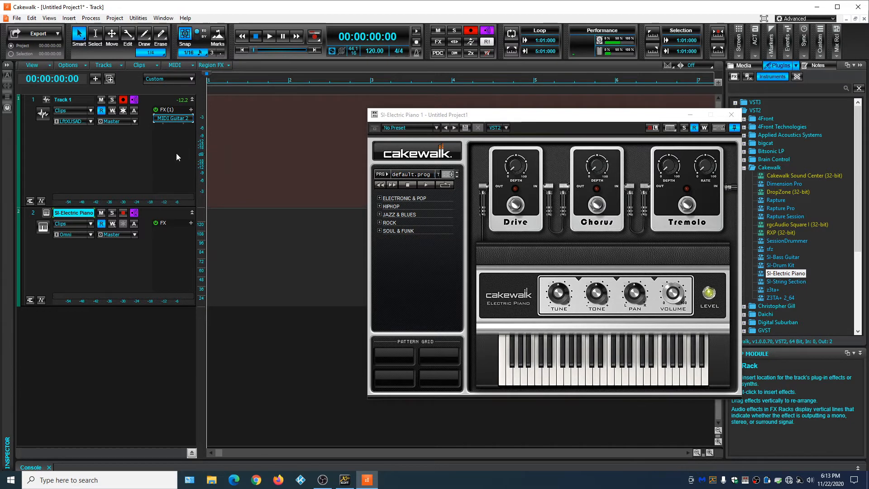
Step: Set the SI-Electric Piano track's input to MIDI Guitar 2 1 on MIDI Omni
left_click(91, 235)
mouse_move(136, 280)
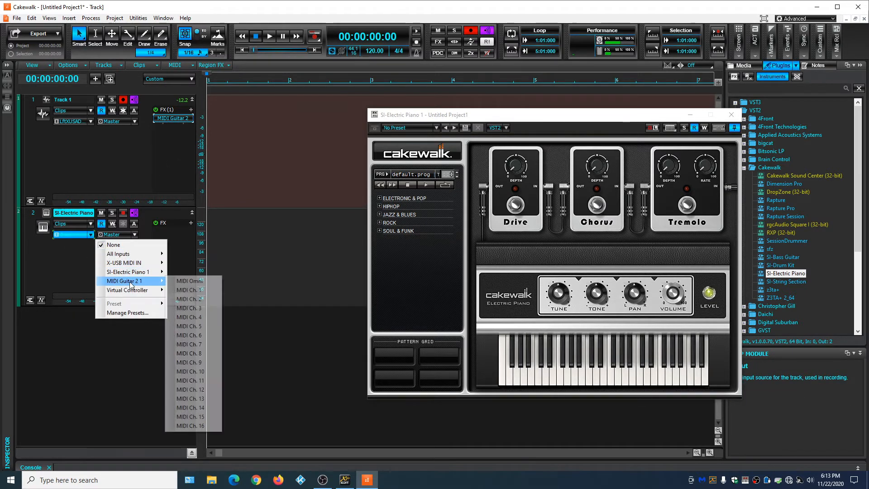
left_click(184, 281)
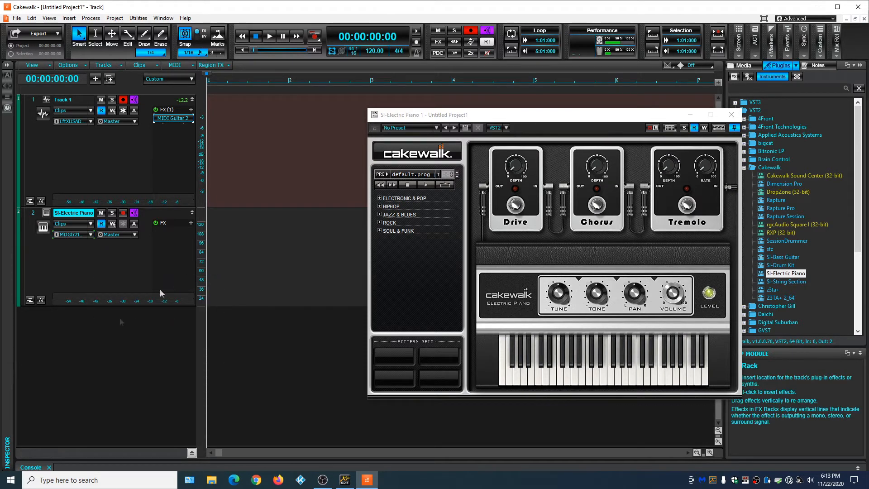
Step: Disarm Track 1, arm the SI-Electric Piano track for recording and move its synth window clear of the track strips
left_click(125, 100)
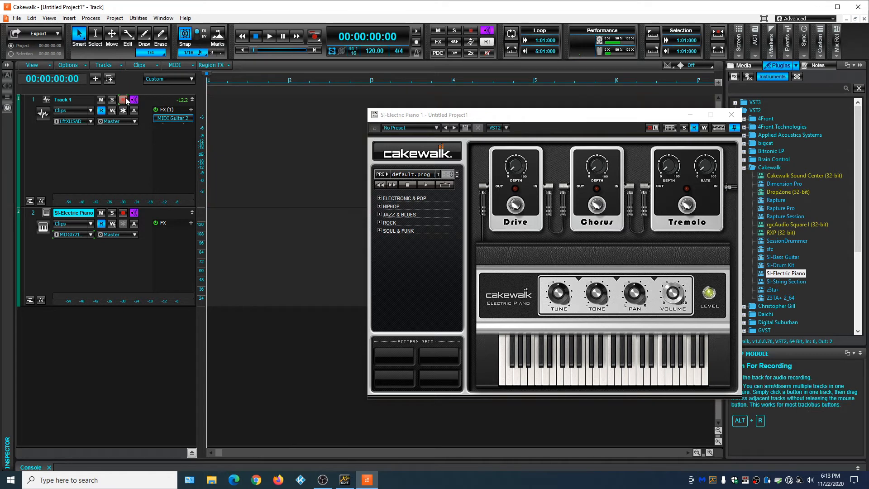
left_click(120, 213)
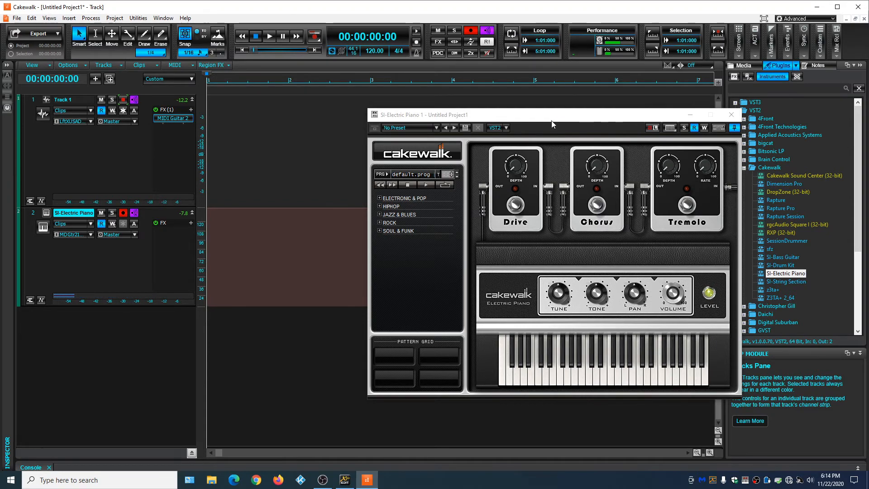
left_click_drag(551, 121, 631, 110)
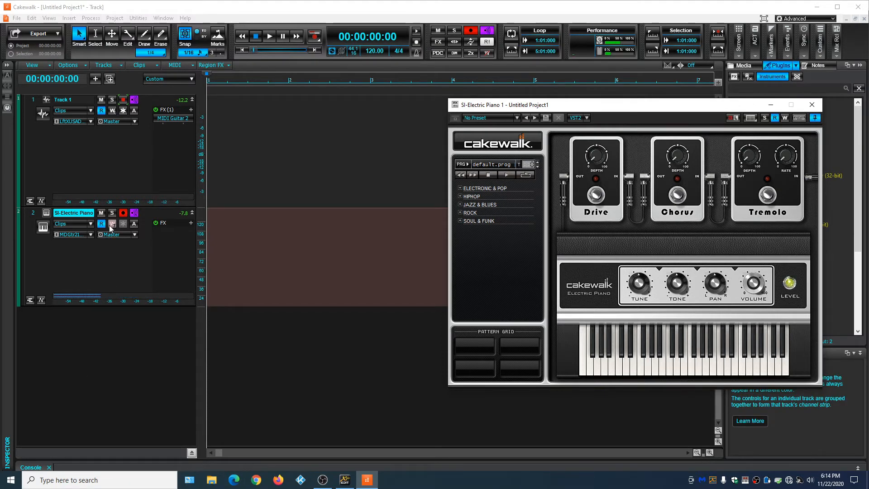
Step: Record a MIDI guitar take on the SI-Electric Piano track, stop recording and close the synth window
left_click(314, 36)
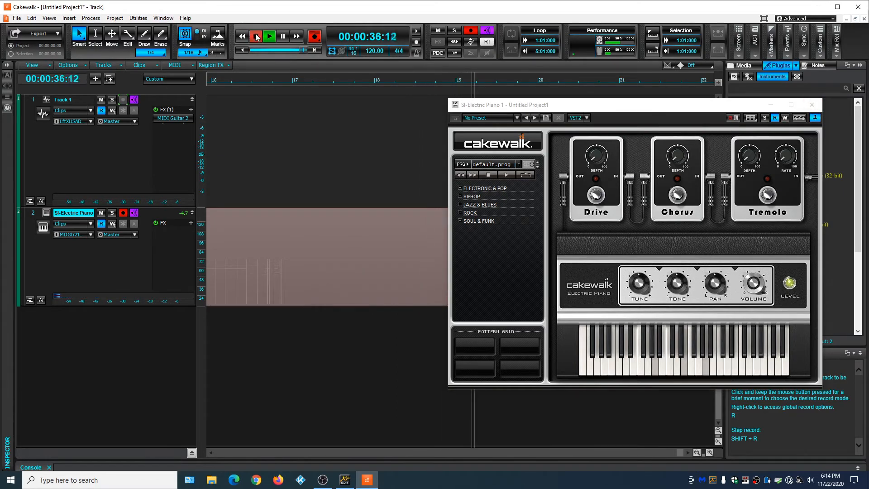
key("space")
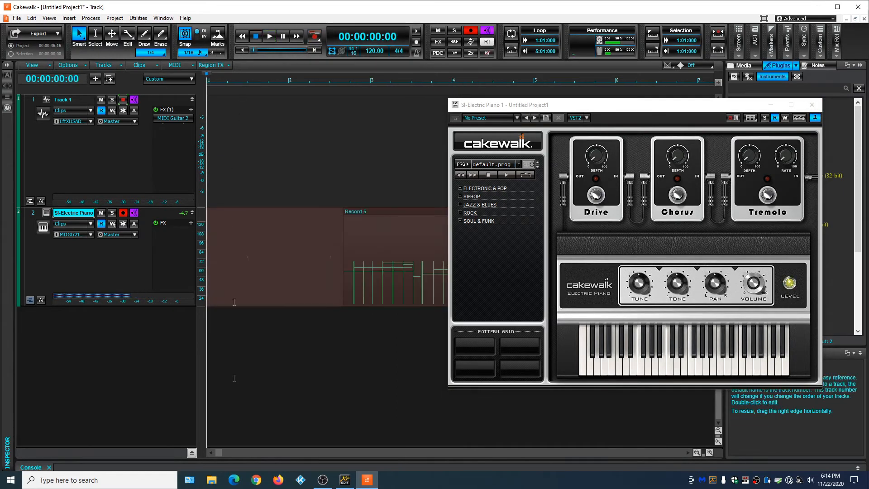
left_click_drag(599, 105, 398, 124)
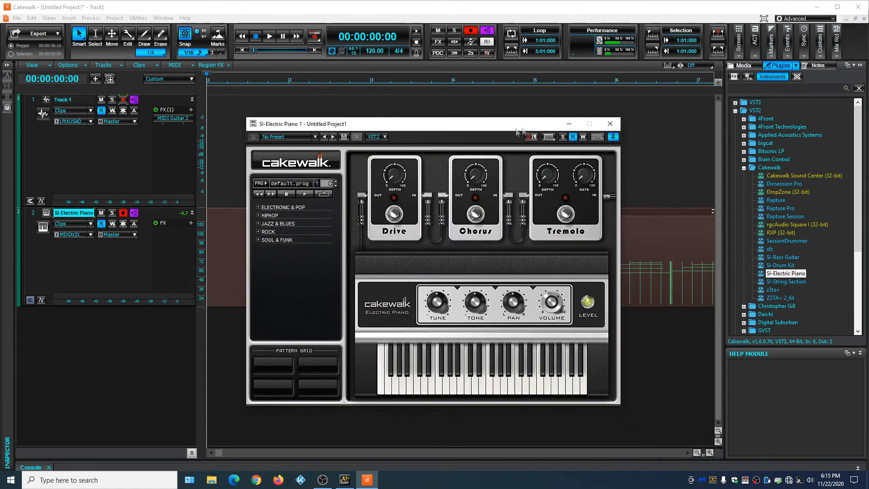
left_click(610, 124)
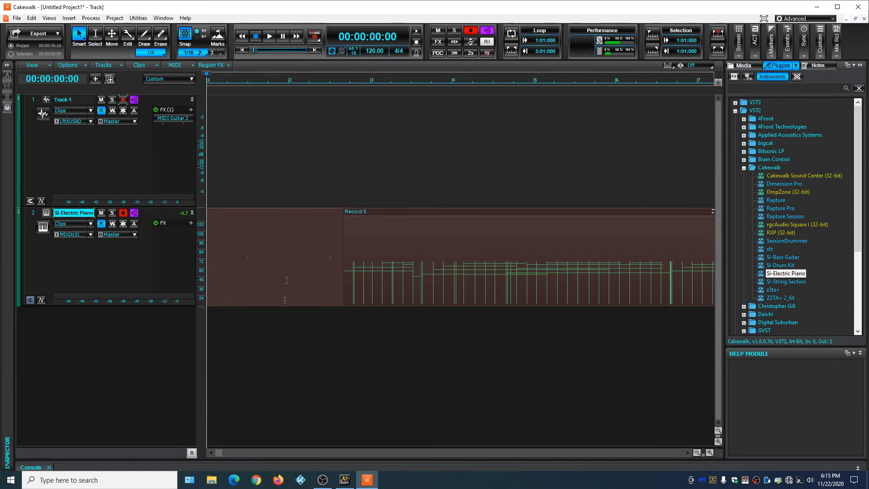
Step: Play back the start of the take recorded on the SI-Electric Piano track, then stop
left_click(283, 41)
left_click(270, 39)
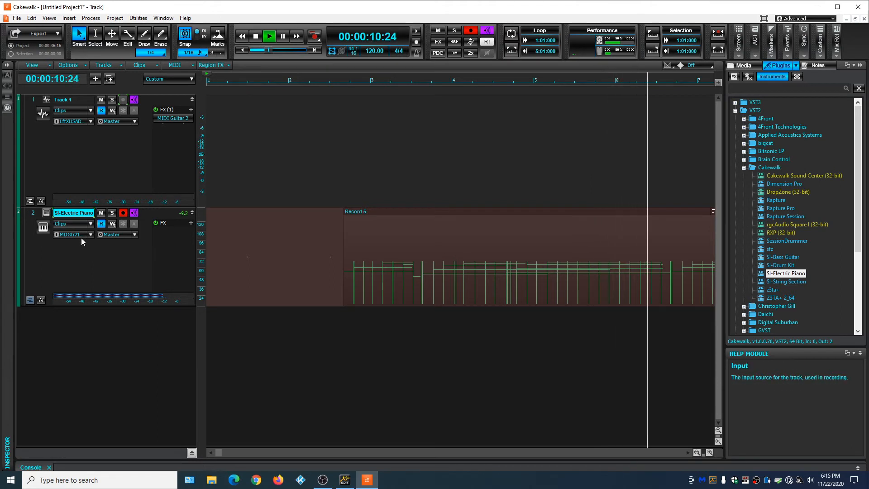
left_click(256, 37)
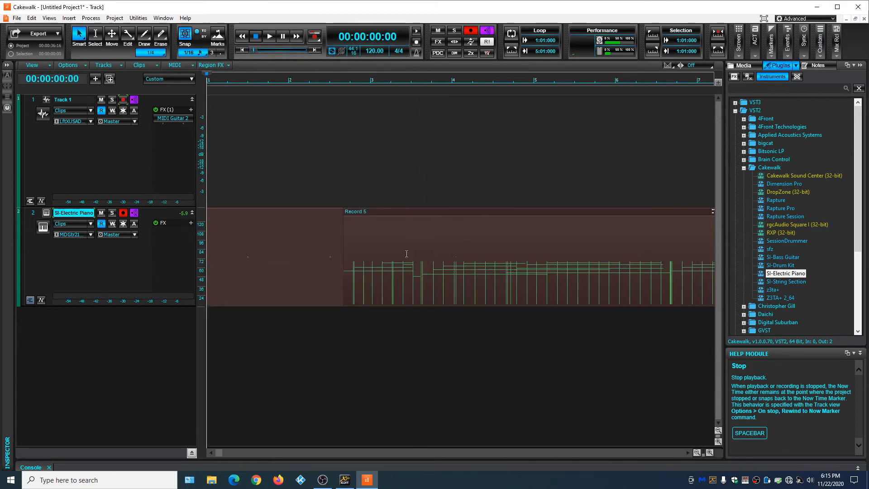
Step: Bypass Track 1's effects and play back the piano take, switching off Track 1's input echo before stopping
left_click(156, 109)
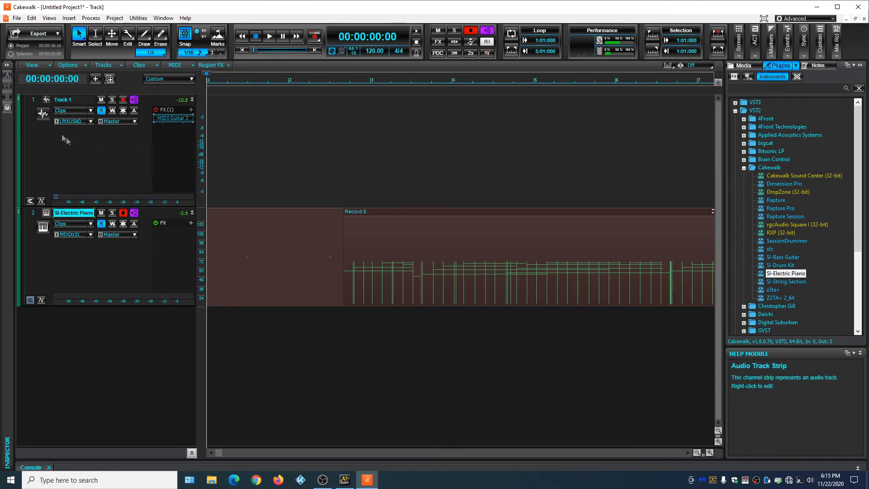
left_click(269, 36)
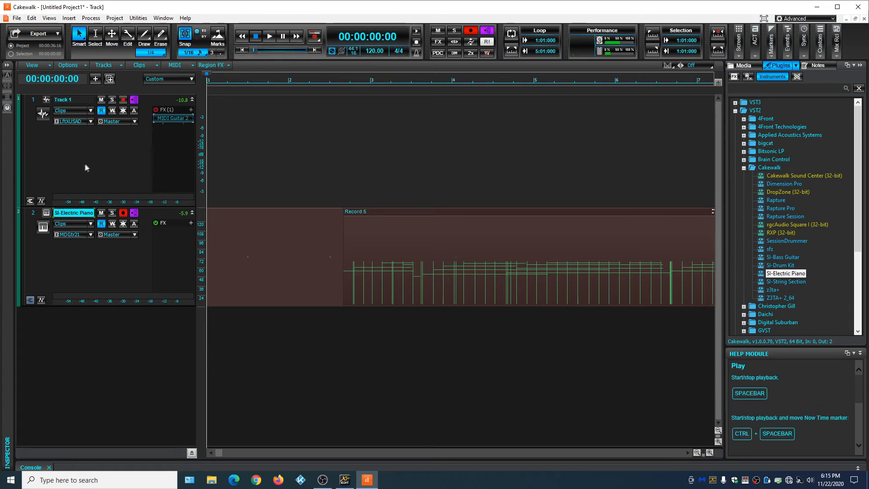
left_click(275, 37)
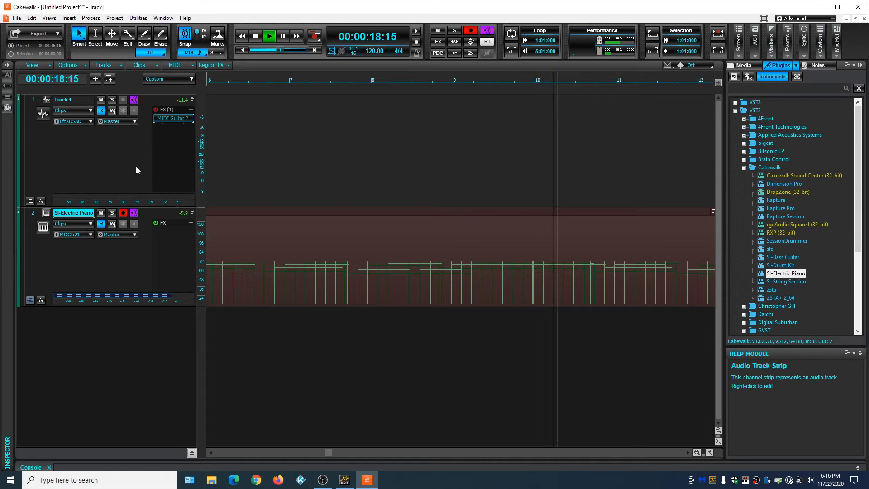
left_click(134, 99)
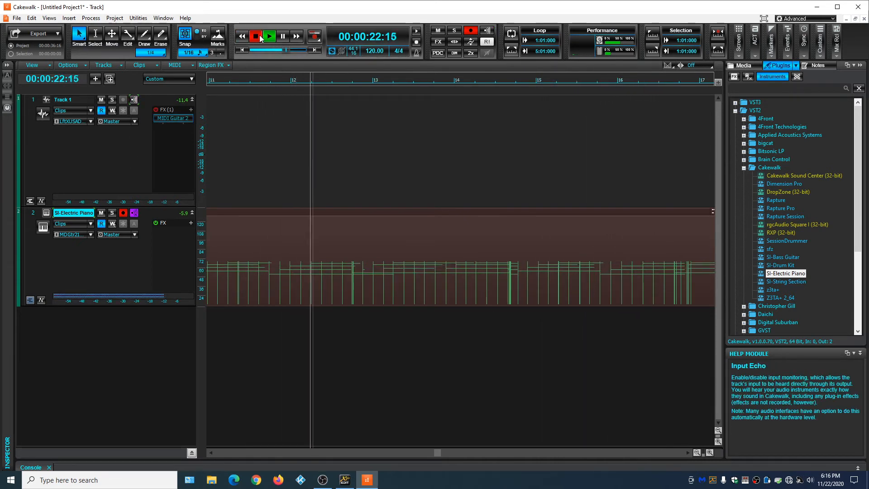
left_click(256, 36)
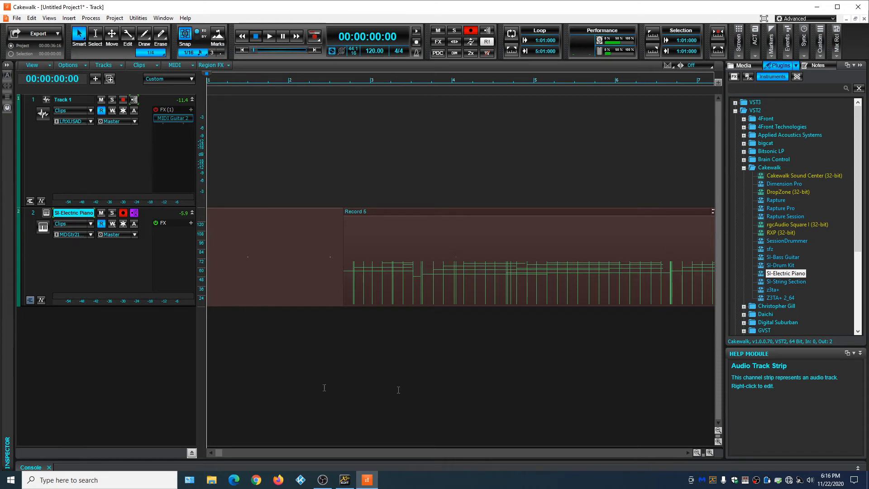
Step: Insert Cakewalk's VST2 soft synth SI-String Section as a simple instrument track and make its track strip taller
right_click(88, 354)
left_click(71, 382)
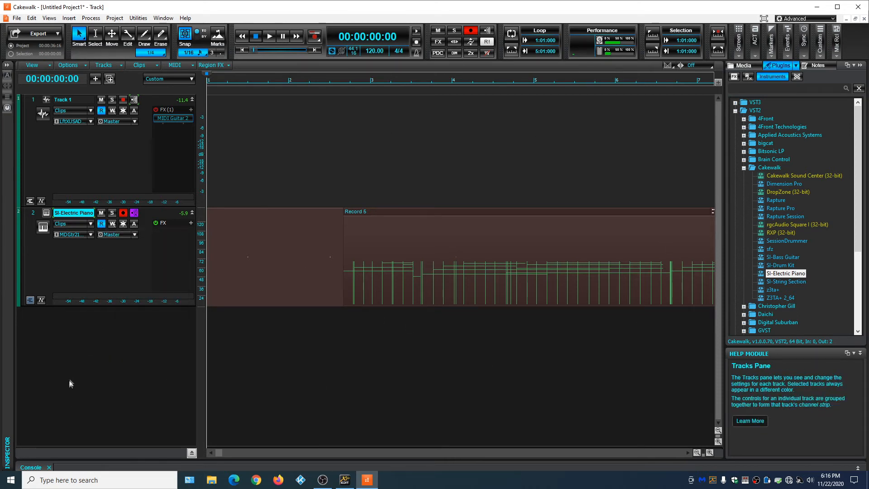
double_click(786, 282)
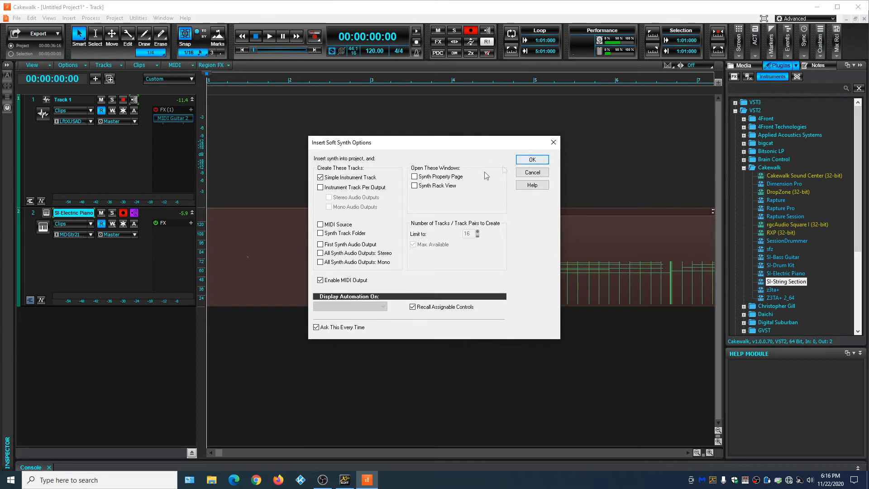
left_click(528, 161)
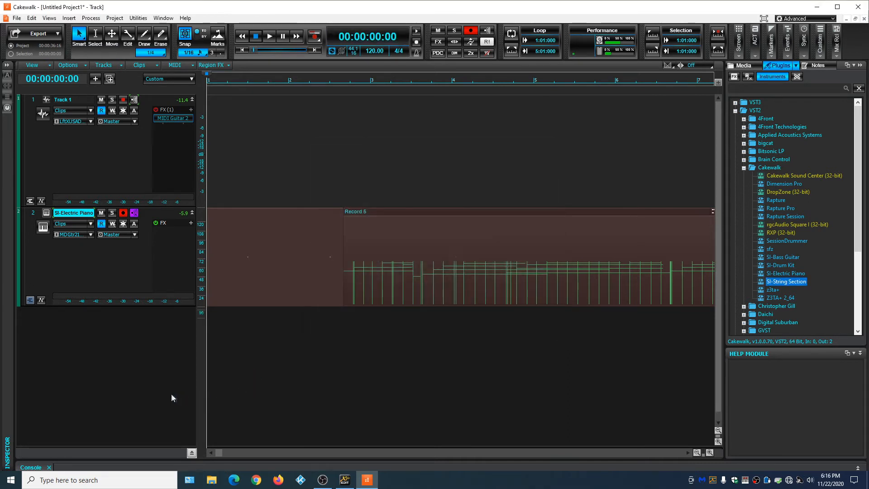
left_click_drag(157, 317, 155, 392)
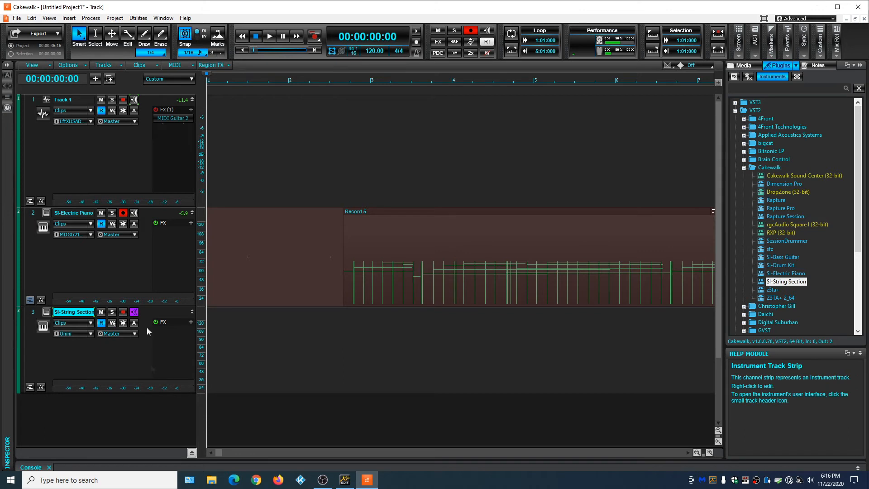
Step: Re-enable Track 1's effects and set the SI-String Section track's input to MIDI Guitar 2 1 on MIDI Omni
left_click(155, 110)
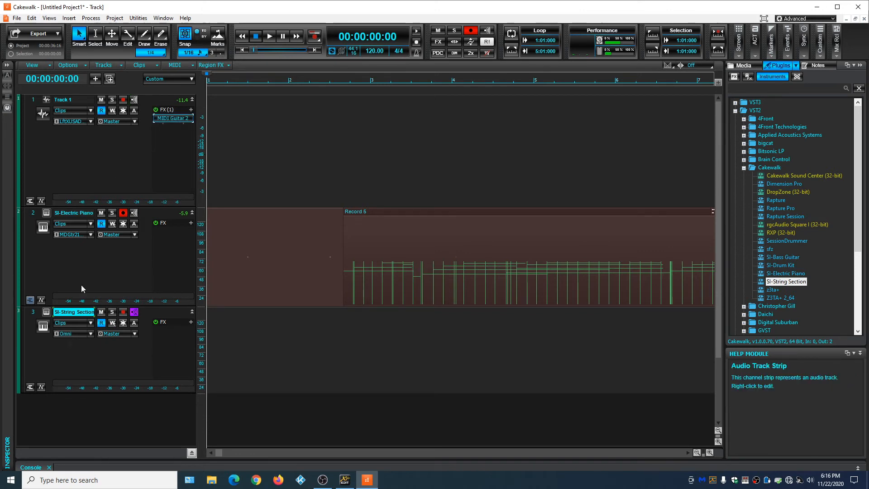
left_click(75, 334)
mouse_move(125, 379)
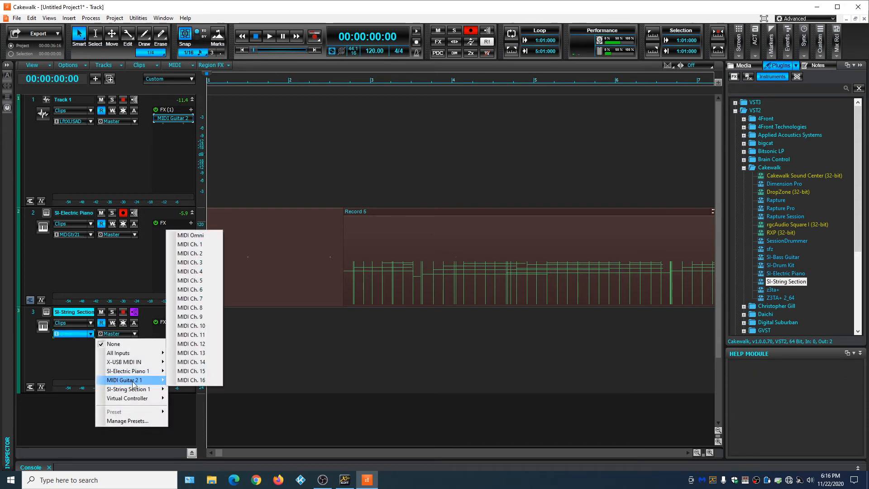
left_click(194, 234)
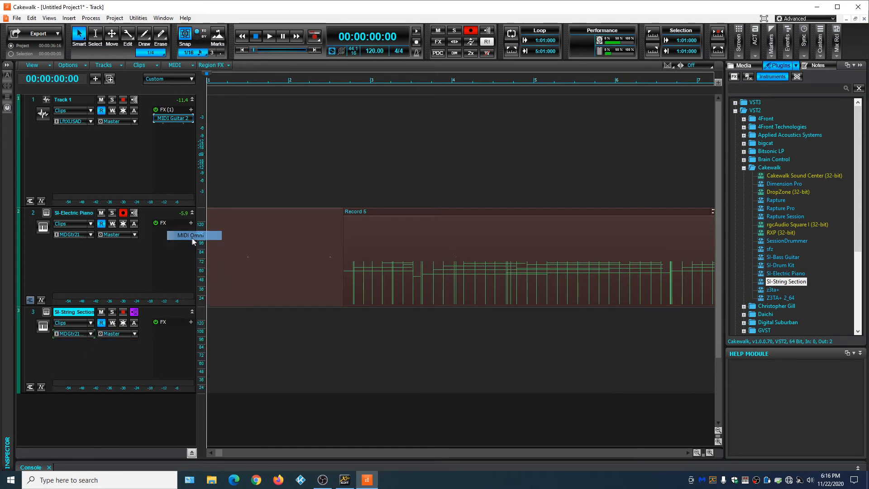
Step: Disarm the SI-Electric Piano track, set its input to None and arm the SI-String Section track for recording
left_click(124, 213)
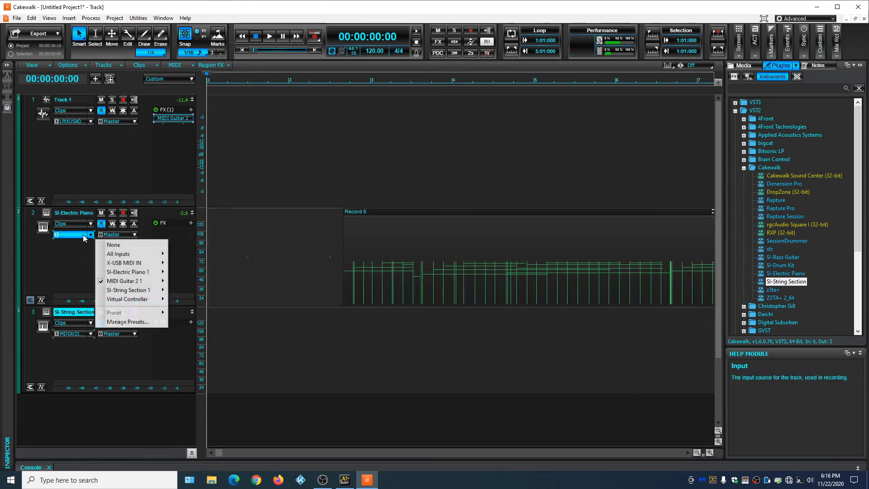
left_click(112, 245)
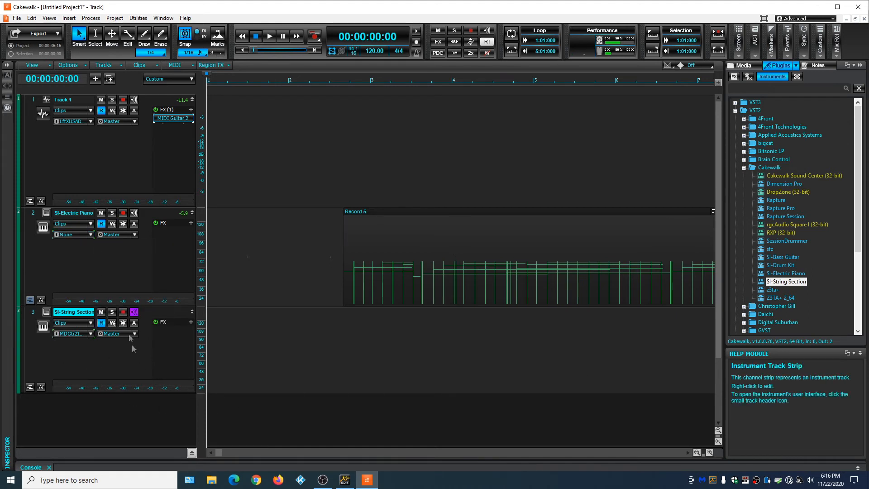
left_click(123, 312)
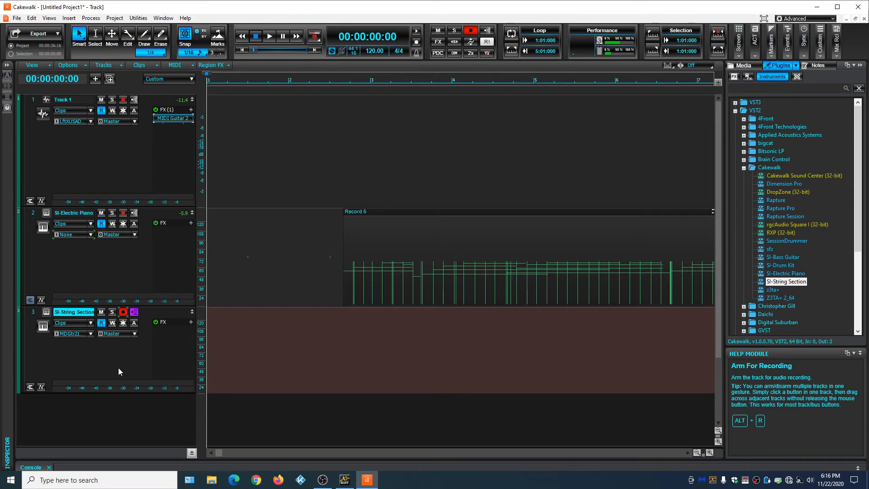
Step: Open the SI-String Section interface clear of the track strips and turn on input echo for Track 1
left_click(46, 312)
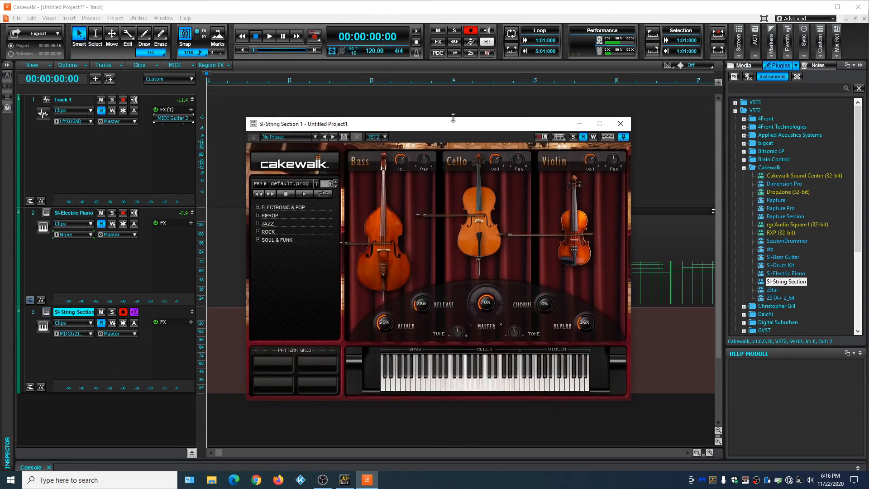
left_click_drag(455, 126, 679, 10)
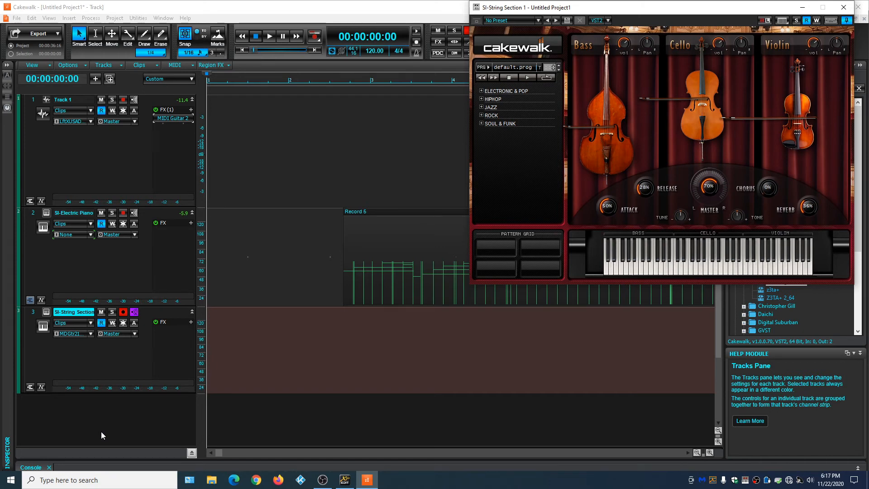
left_click(134, 99)
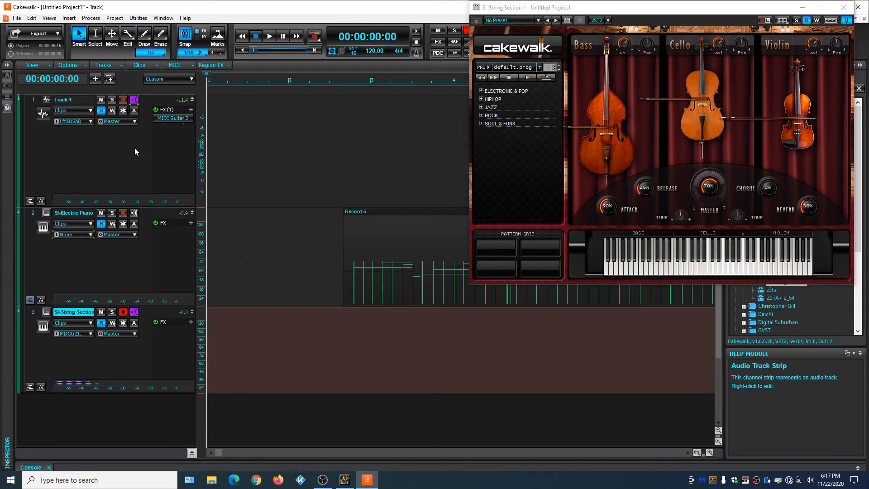
Step: Record a string part on the SI-String Section track over the piano take, stop and close the synth window
left_click(313, 37)
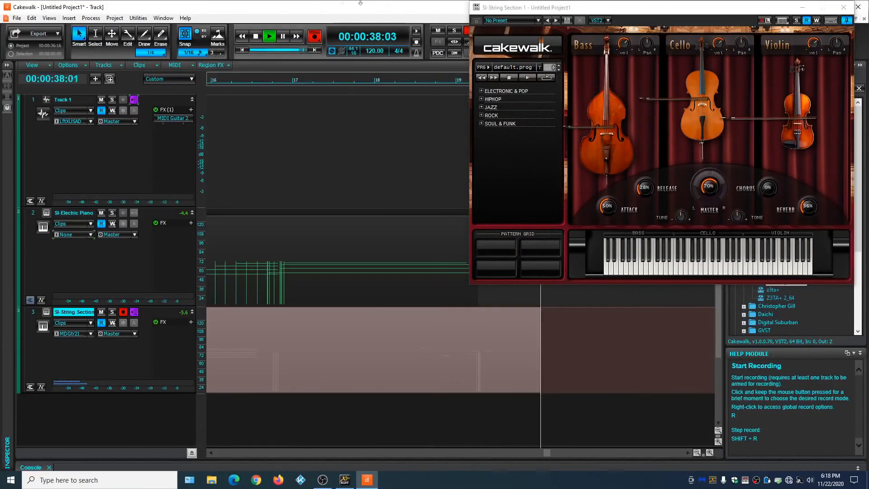
left_click(255, 37)
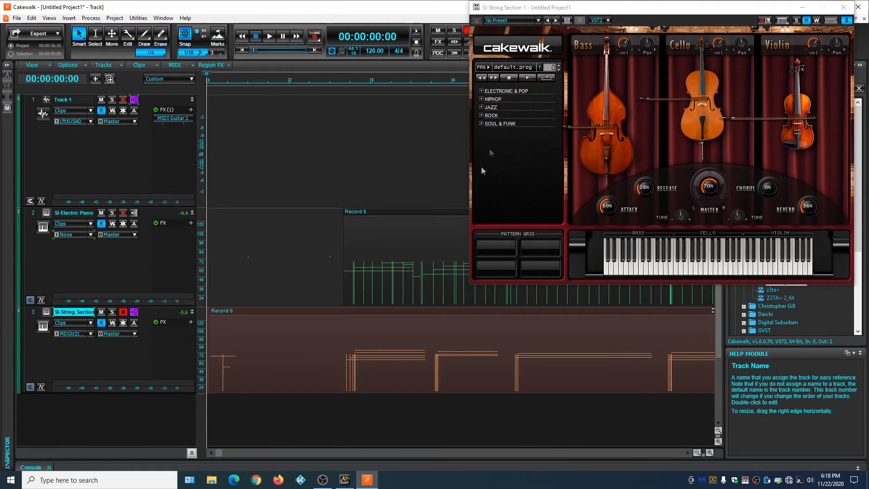
left_click_drag(658, 8, 395, 42)
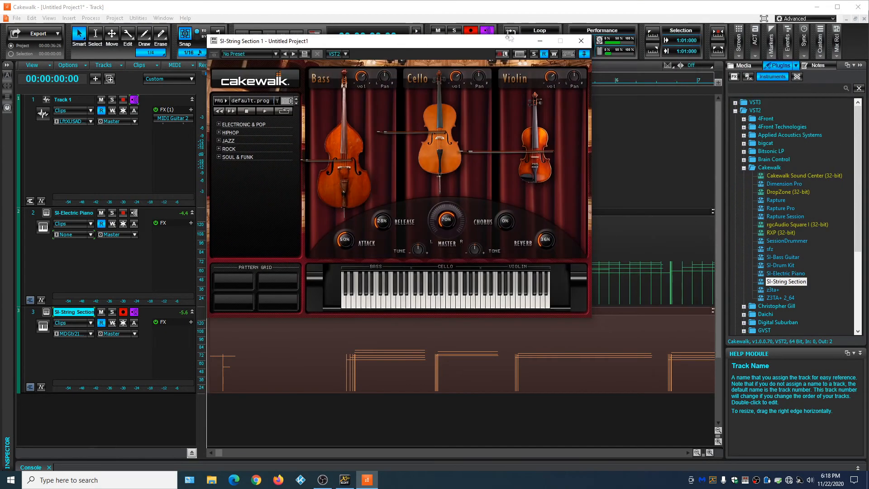
left_click(580, 41)
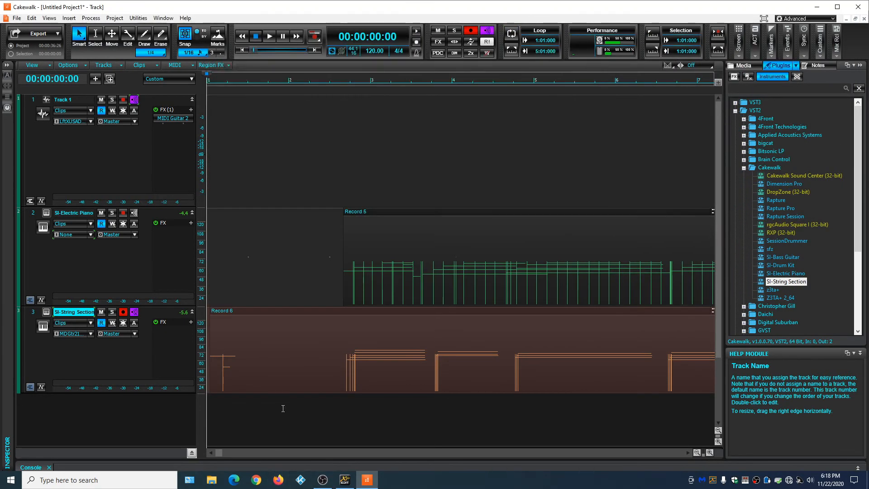
Step: In the Console view, lower the SI-String Section track's volume to about -6.5 dB and play back the project
left_click(49, 18)
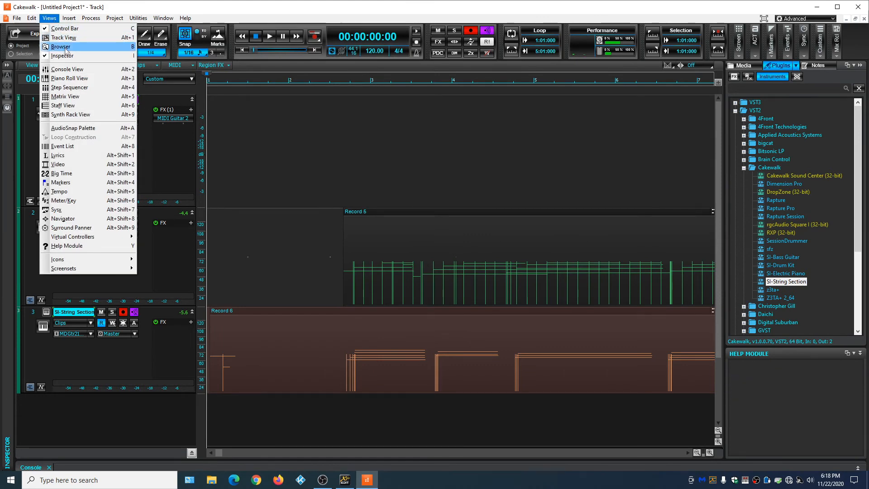
left_click(80, 67)
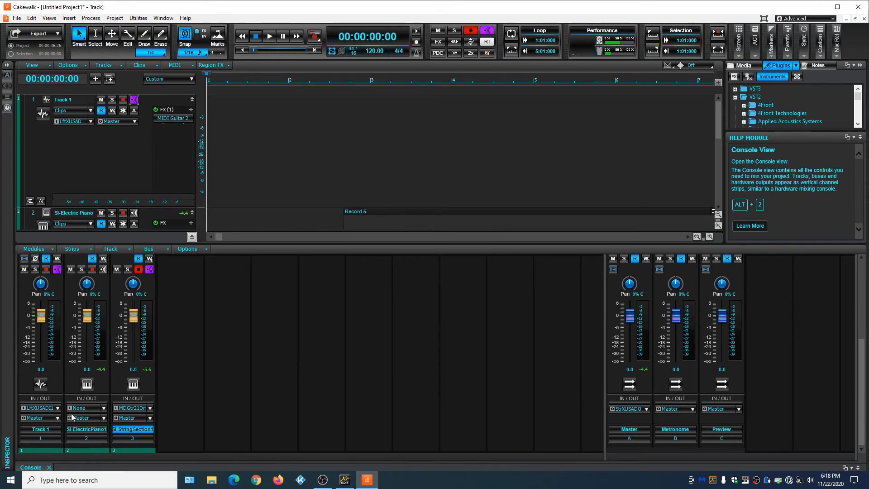
left_click_drag(133, 318, 134, 329)
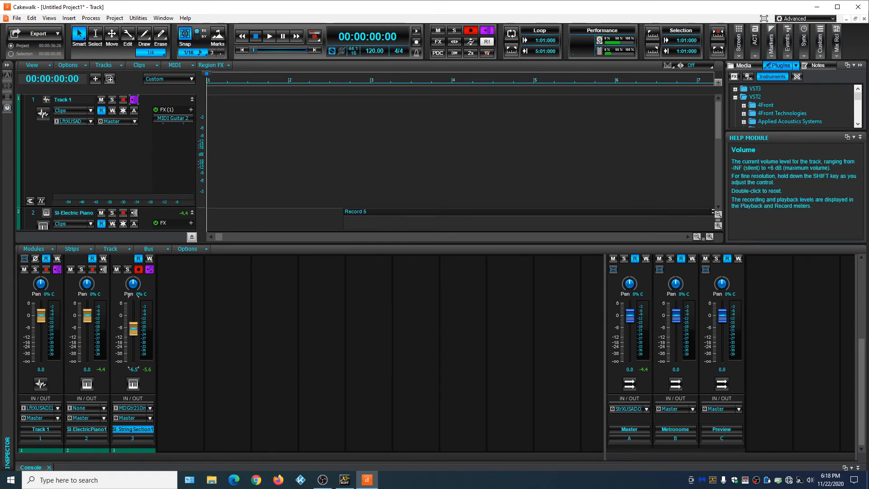
left_click(267, 38)
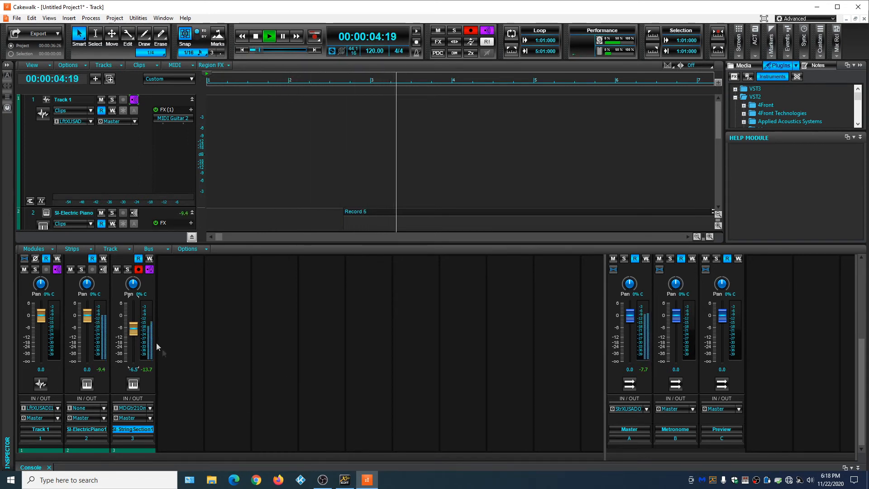
Step: Lower the SI-String Section track's volume to -7.5 dB, collapse the Console view and stop playback
left_click_drag(133, 331, 133, 332)
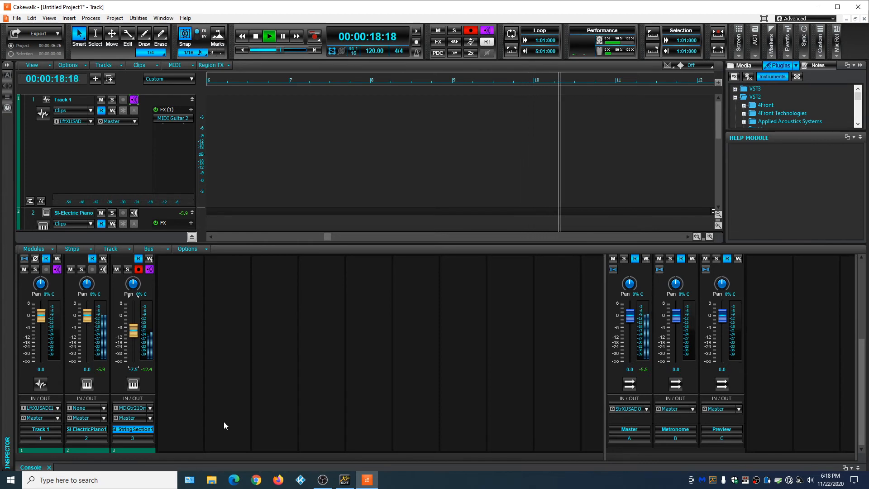
double_click(226, 243)
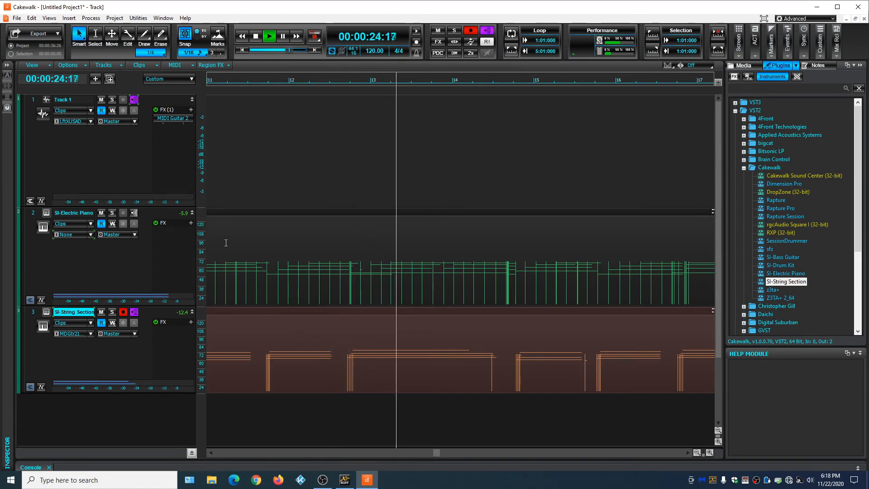
left_click(256, 36)
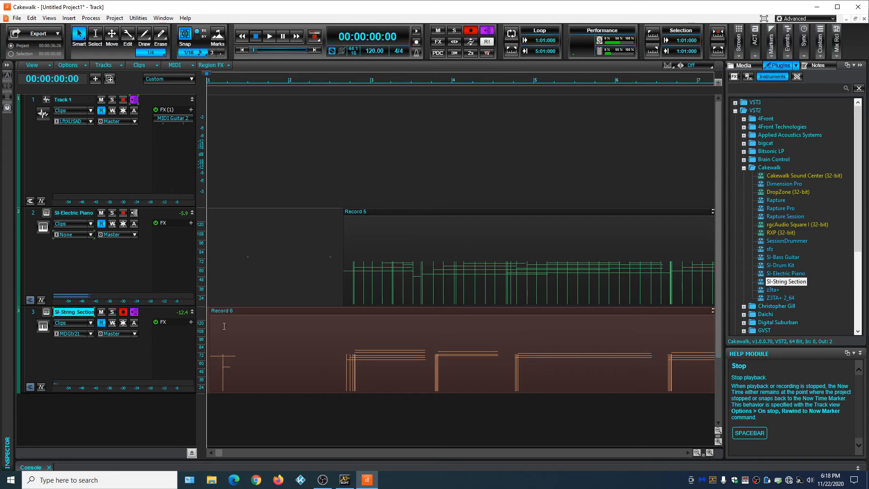
Step: Trim the SI-String Section clip's start to just before the part begins and its end to match the piano clip
left_click_drag(211, 338, 335, 338)
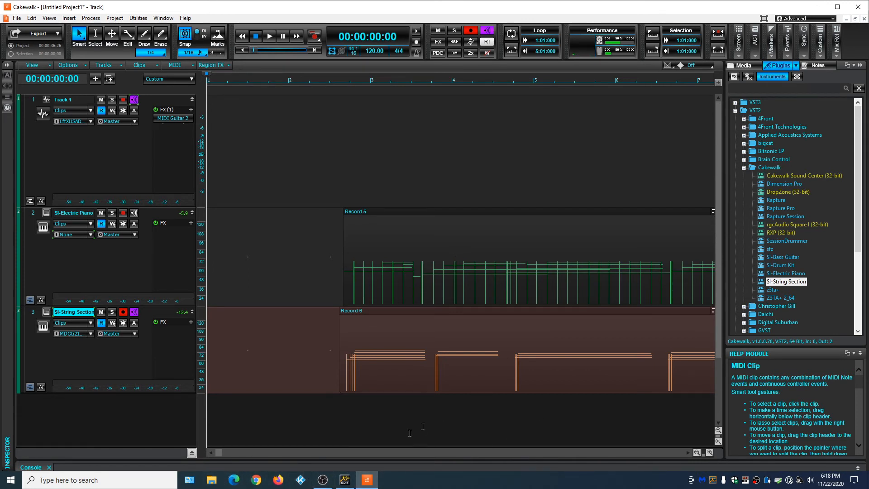
left_click_drag(219, 452, 524, 460)
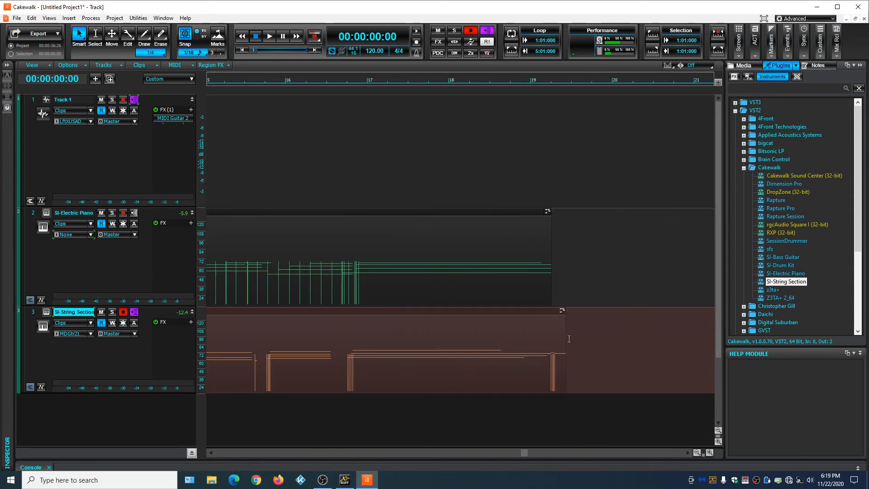
left_click_drag(564, 337, 550, 338)
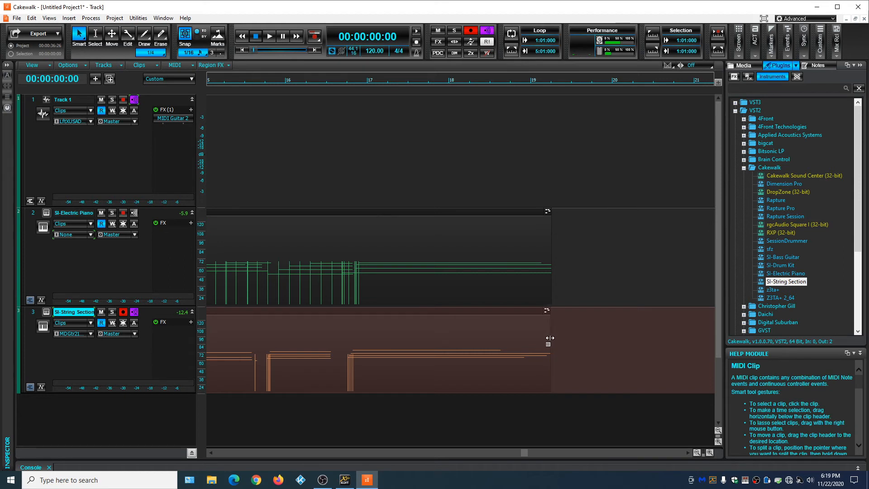
left_click_drag(524, 453, 219, 432)
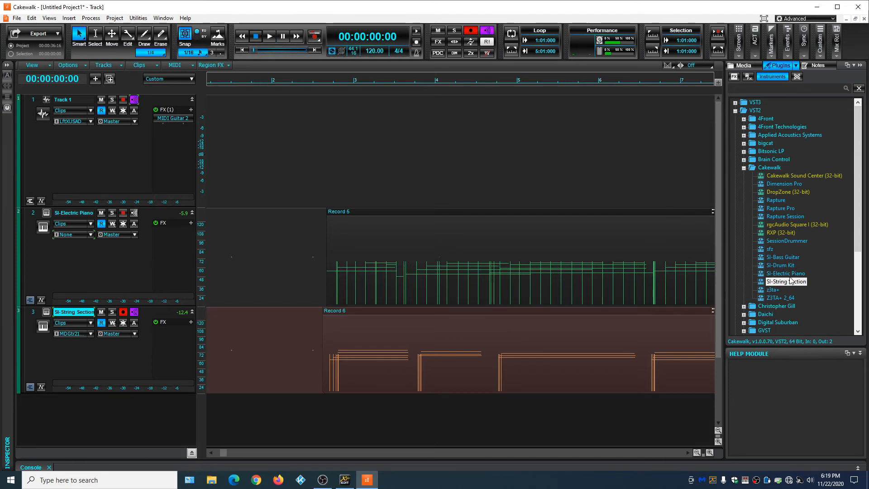
Step: Insert SI-Bass Guitar as a simple instrument track, expand its strip and fit all four tracks in the view
double_click(773, 257)
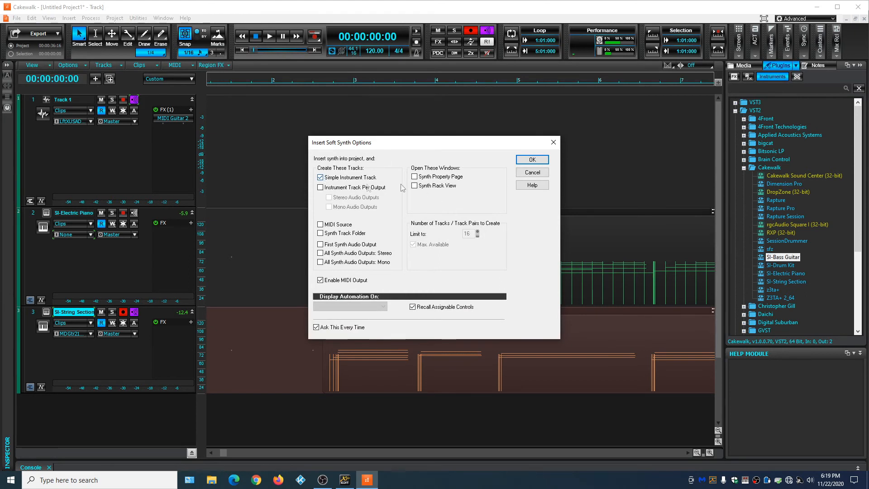
left_click(532, 159)
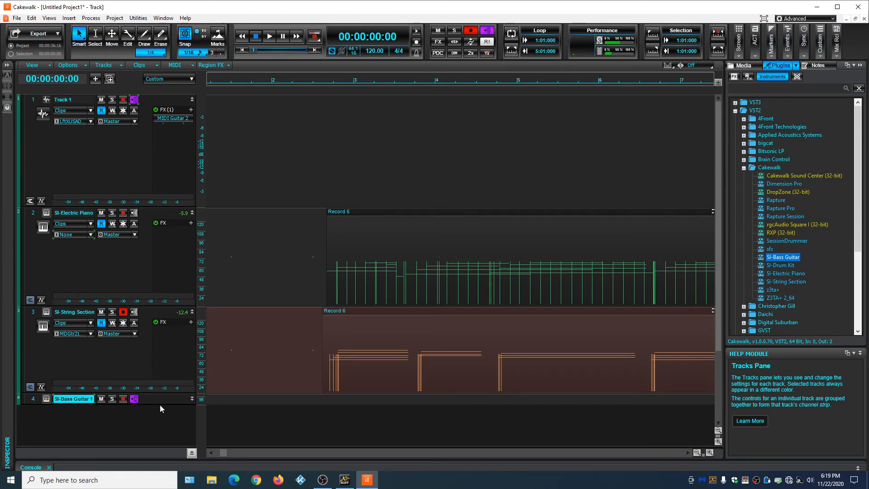
left_click_drag(160, 404, 151, 462)
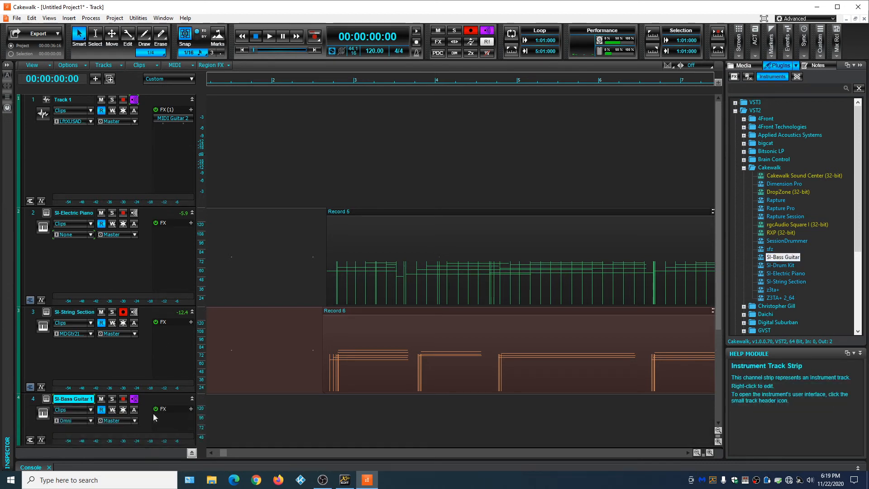
key("f")
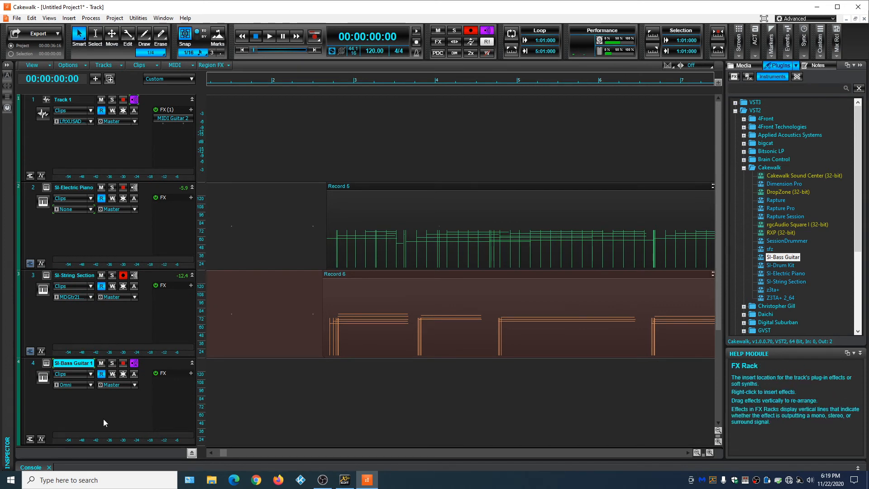
Step: Disarm the SI-String Section track and set its input to None
left_click(123, 275)
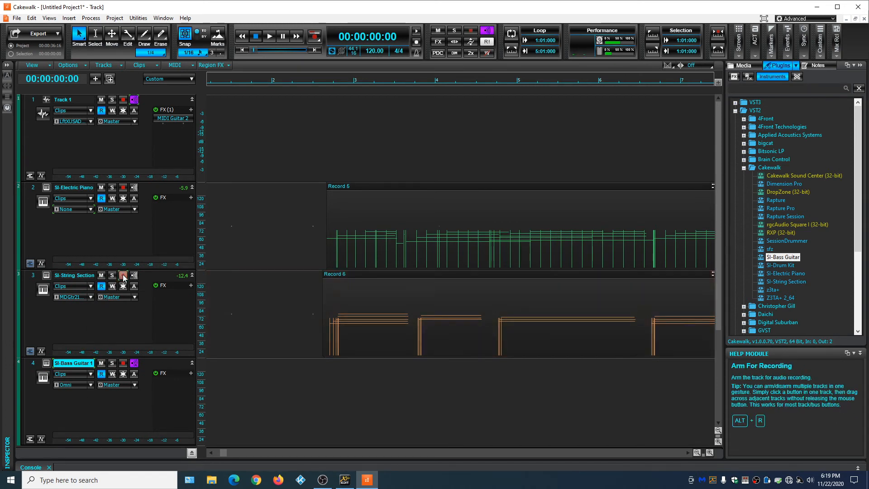
left_click(90, 296)
left_click(114, 307)
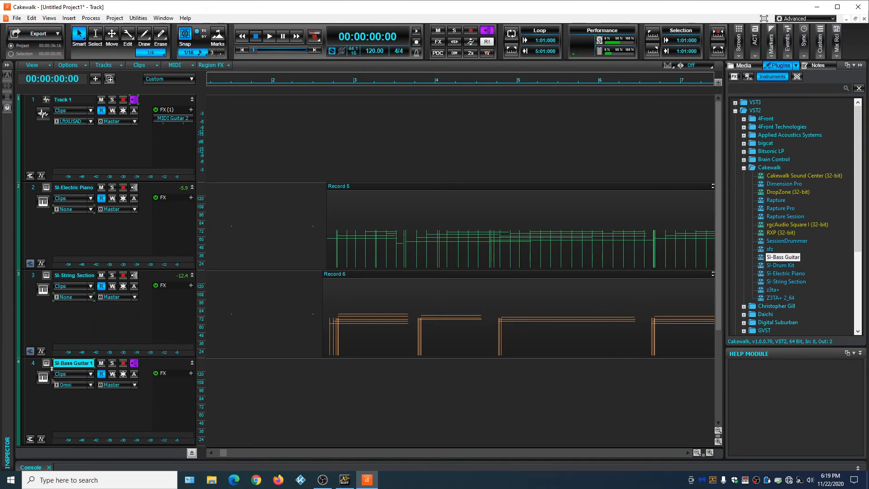
Step: Set the SI-Bass Guitar track's input to MIDI Guitar 2 1, MIDI Omni, and arm it for recording
left_click(90, 384)
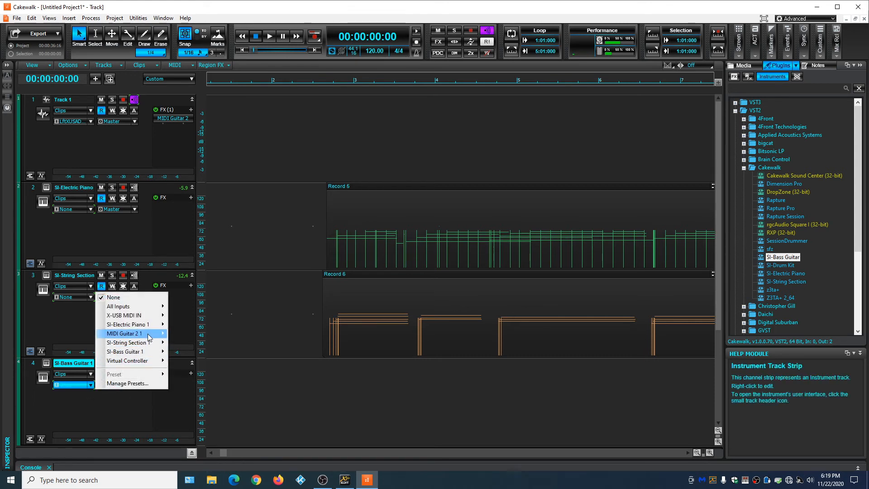
mouse_move(136, 333)
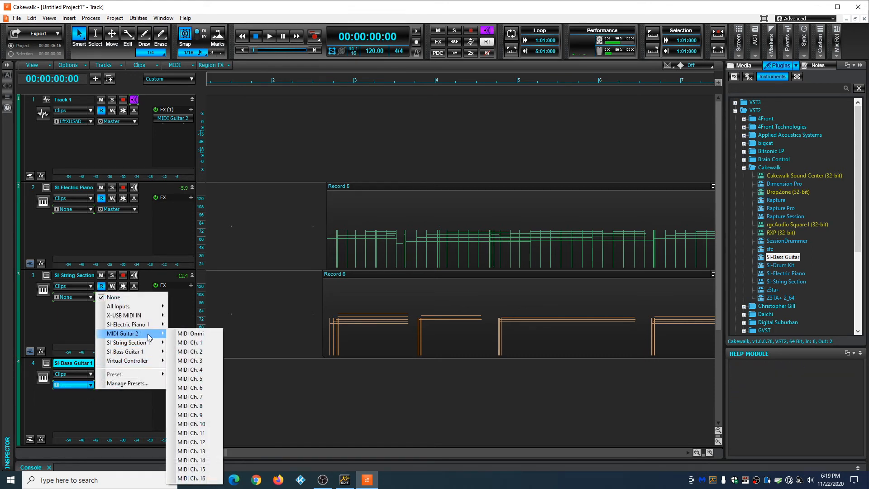
left_click(190, 333)
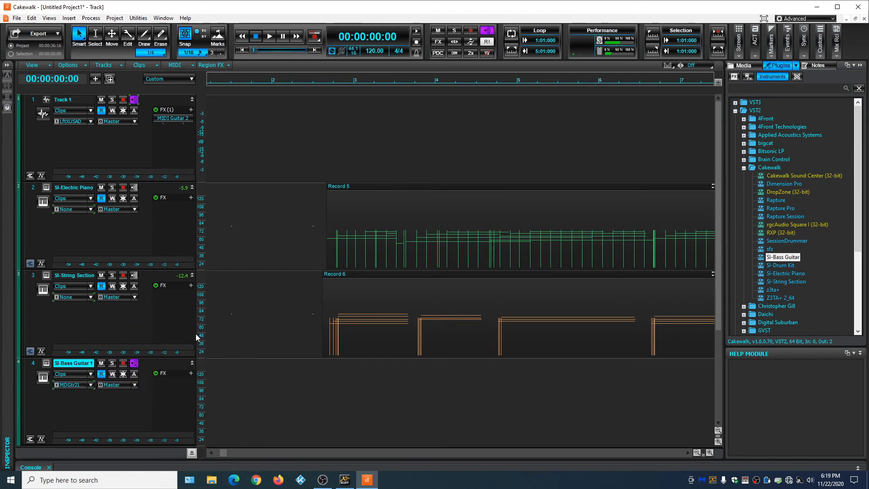
left_click(123, 363)
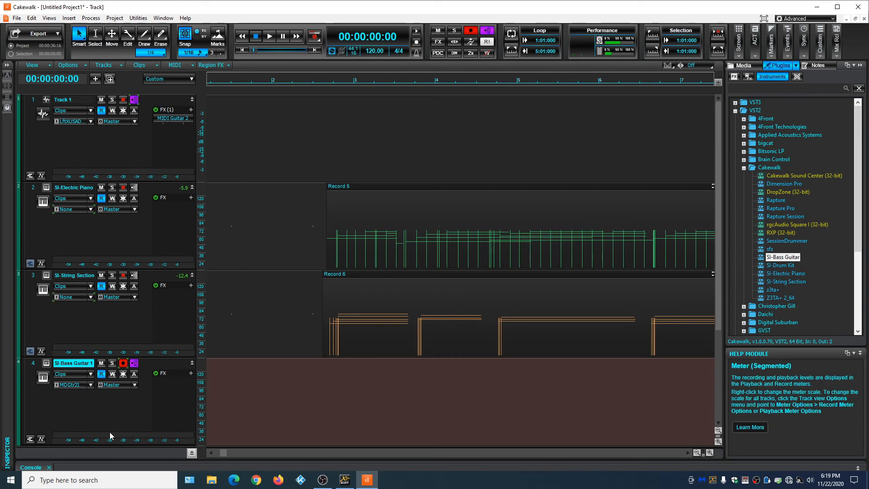
Step: Open the SI-Bass Guitar interface, audition a note on its fretboard and place the window clear of the track strips
left_click(46, 364)
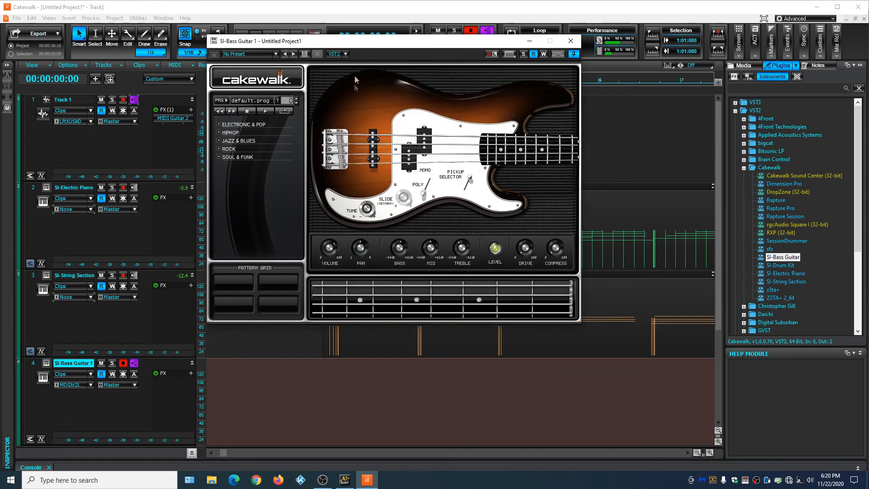
left_click(427, 297)
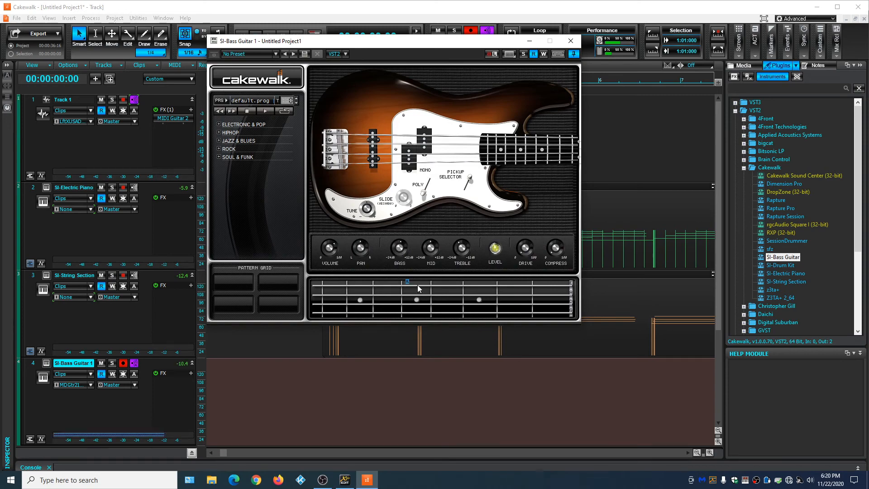
left_click_drag(424, 43, 710, 13)
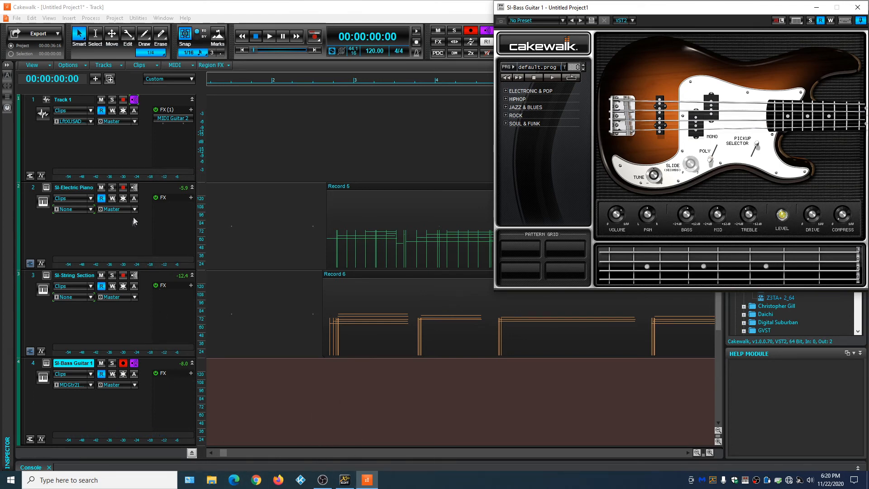
Step: Switch Track 1's input echo off and back on, and record a bass part on the SI-Bass Guitar track
left_click(134, 99)
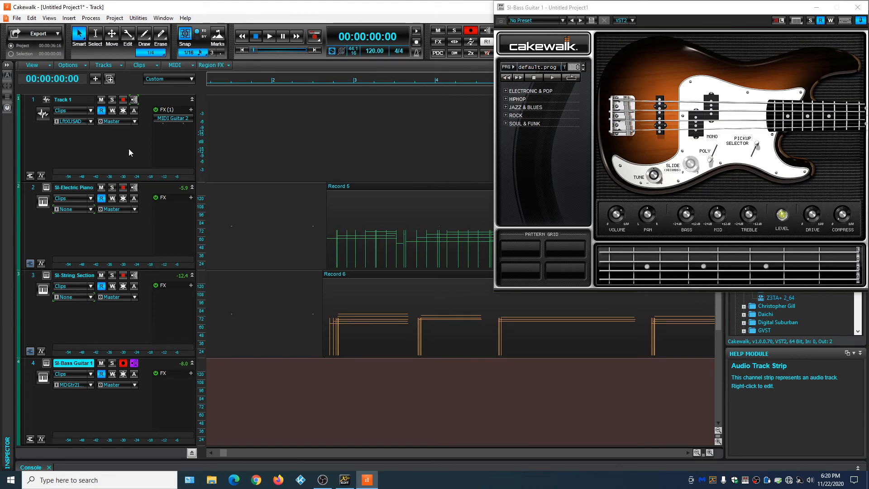
left_click(134, 100)
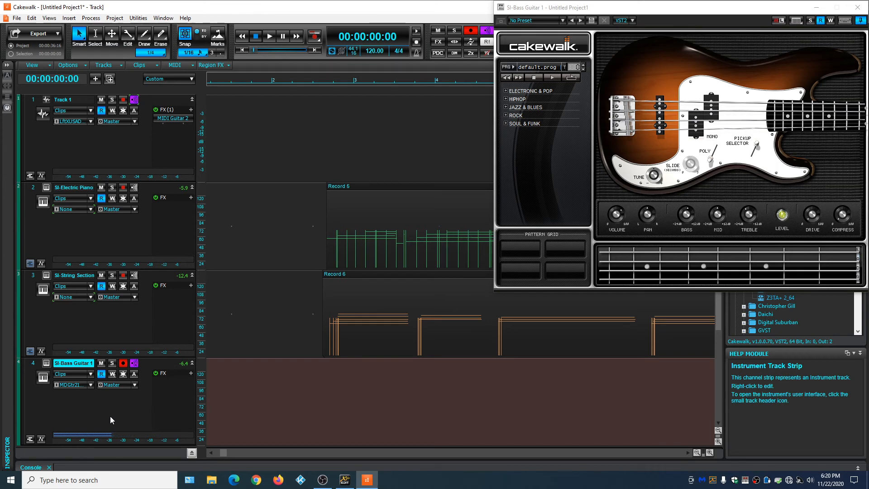
left_click(314, 38)
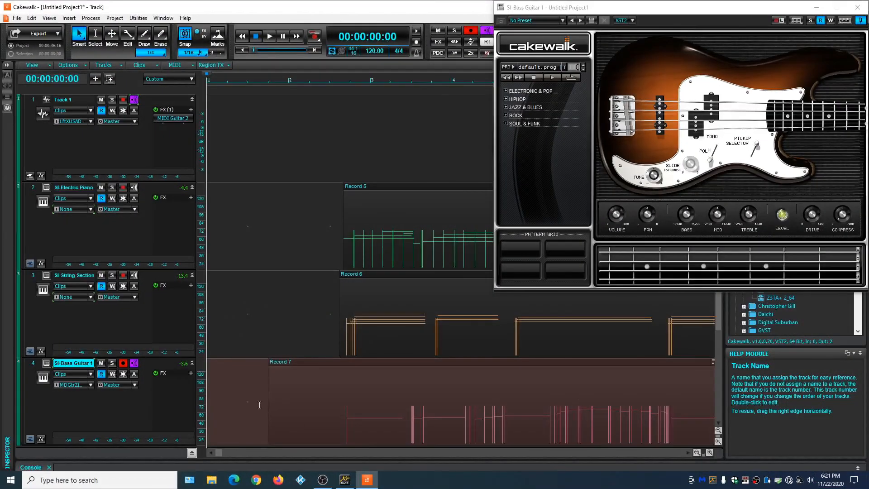
Step: Trim the bass clip's start to line up with the string clip and its end to just after measure 17 begins
left_click_drag(271, 410, 332, 404)
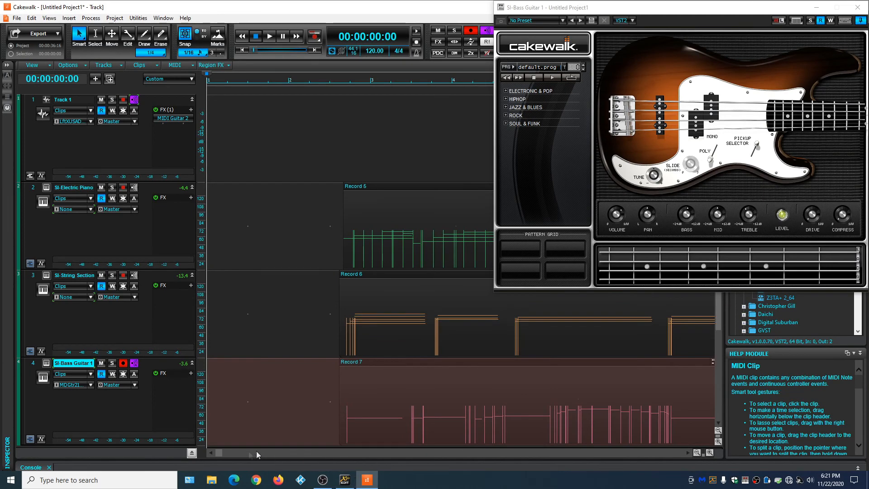
left_click_drag(219, 453, 558, 484)
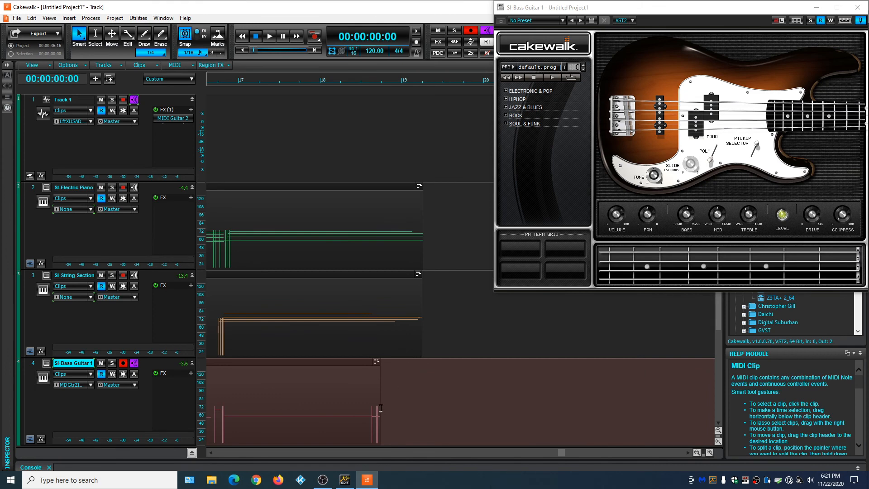
left_click_drag(378, 409, 243, 407)
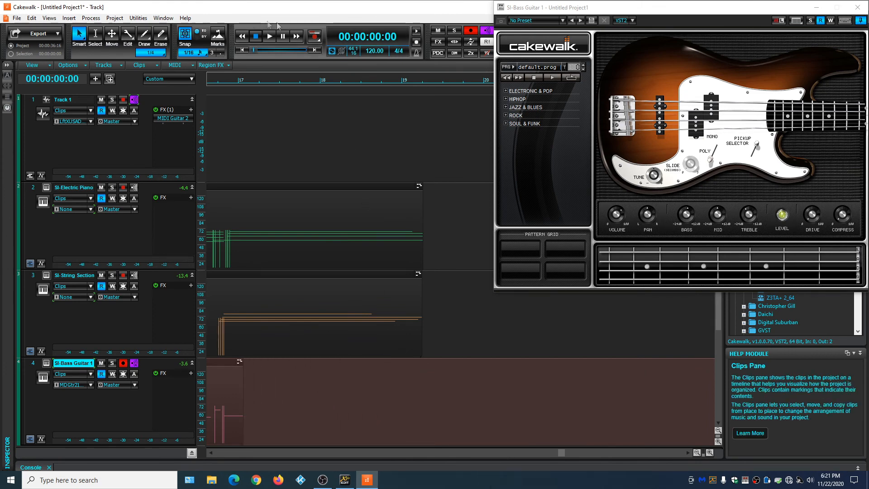
Step: During playback, set the Console volumes to -4.7 dB for piano, -9.7 dB for strings and -0.1 dB for bass, then stop
left_click(270, 36)
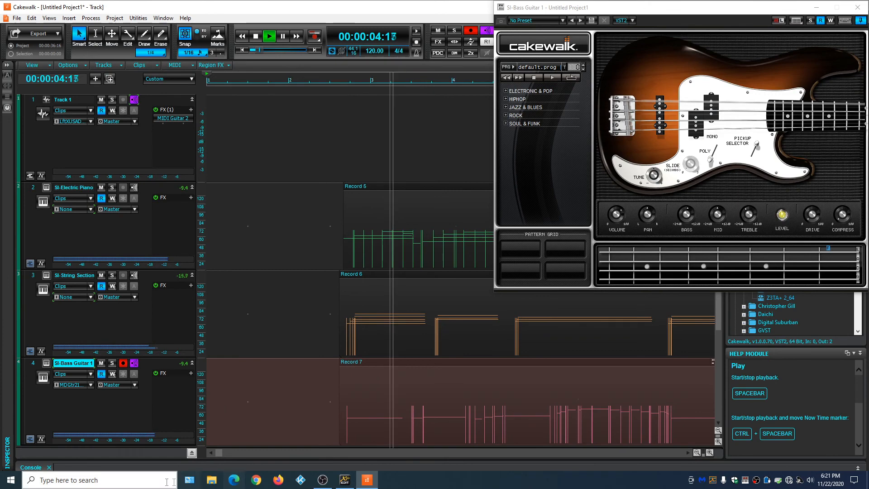
key("alt+2")
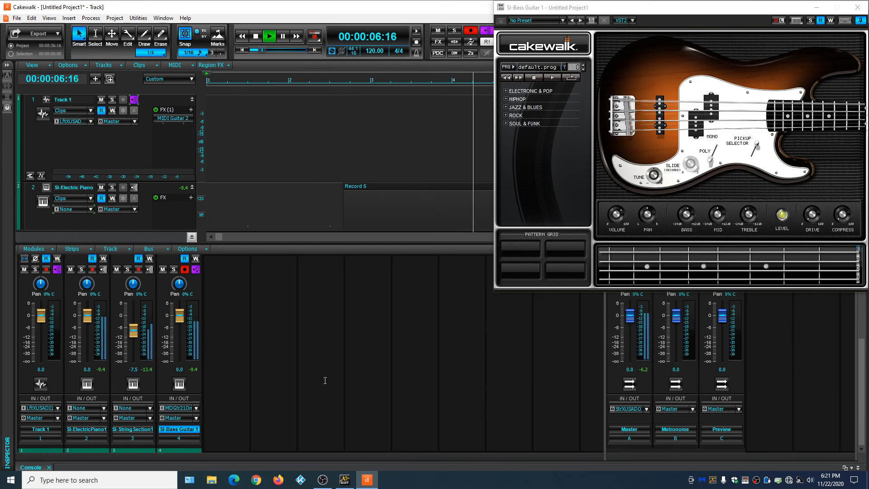
left_click_drag(173, 319, 177, 313)
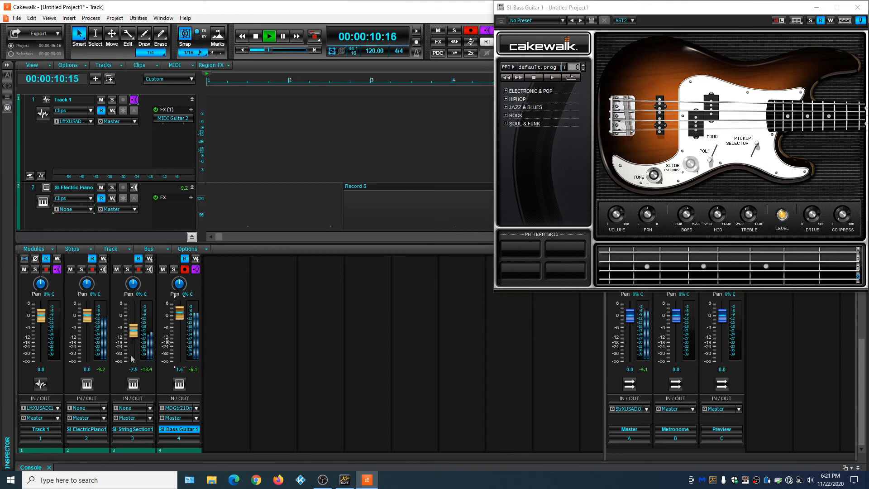
left_click_drag(87, 315, 88, 320)
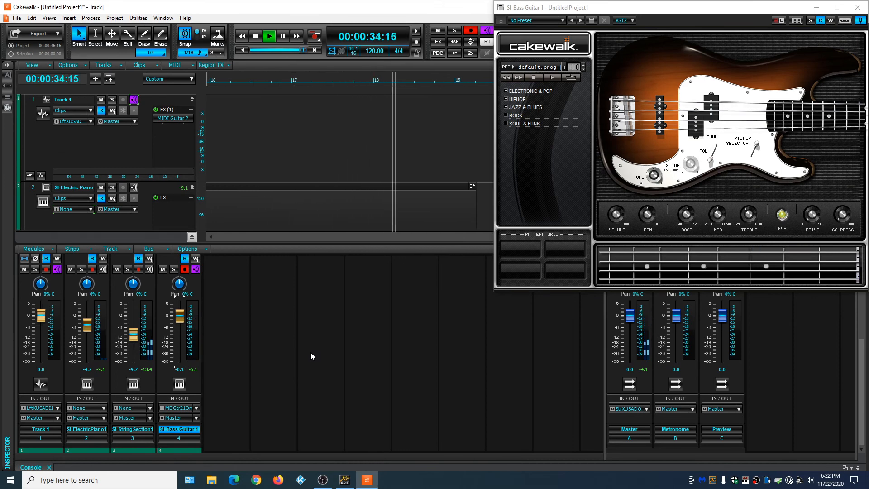
left_click(256, 36)
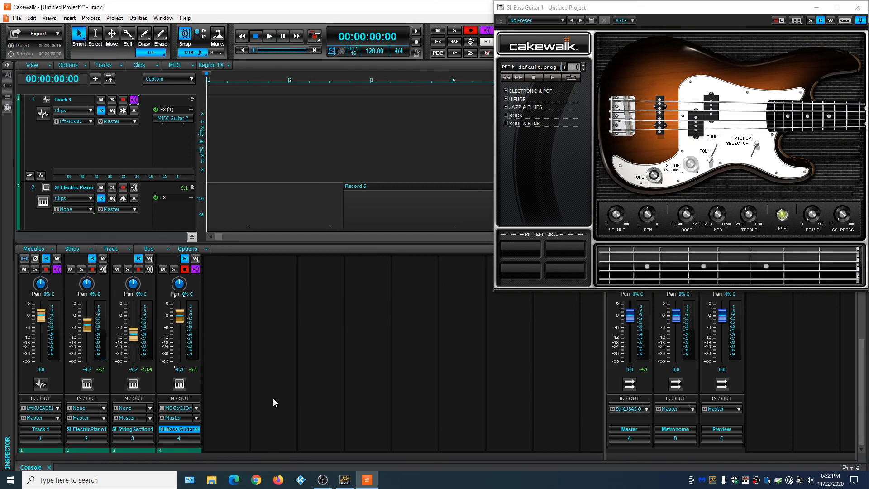
Step: Collapse the Console, extend the bass clip's end so the final note is included and play back from 00:00:31:00
key("d")
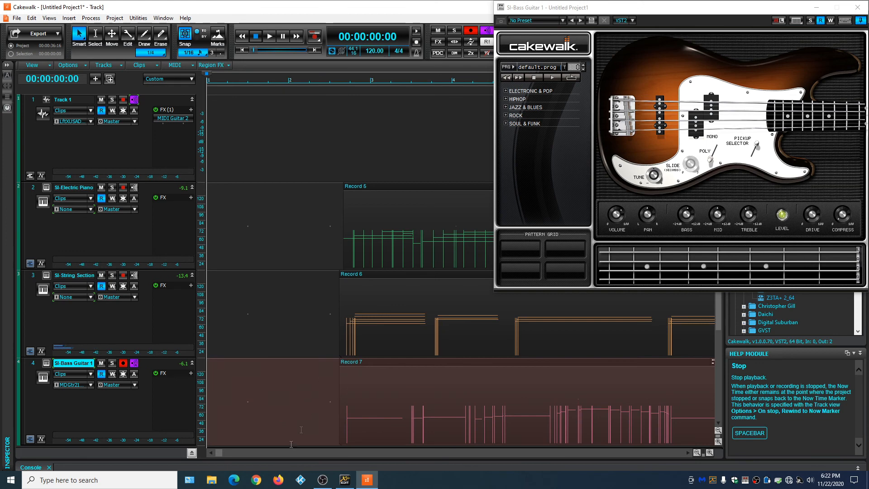
left_click_drag(221, 453, 511, 468)
left_click_drag(435, 399, 557, 397)
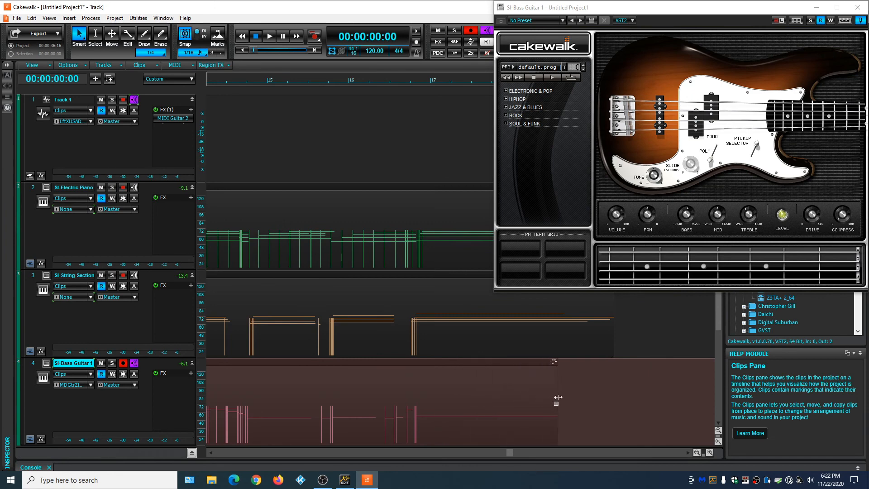
left_click(391, 133)
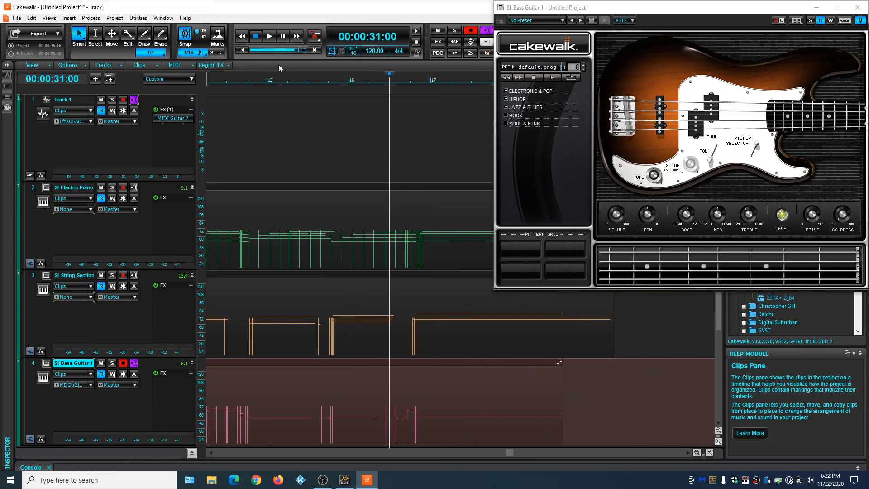
left_click(270, 37)
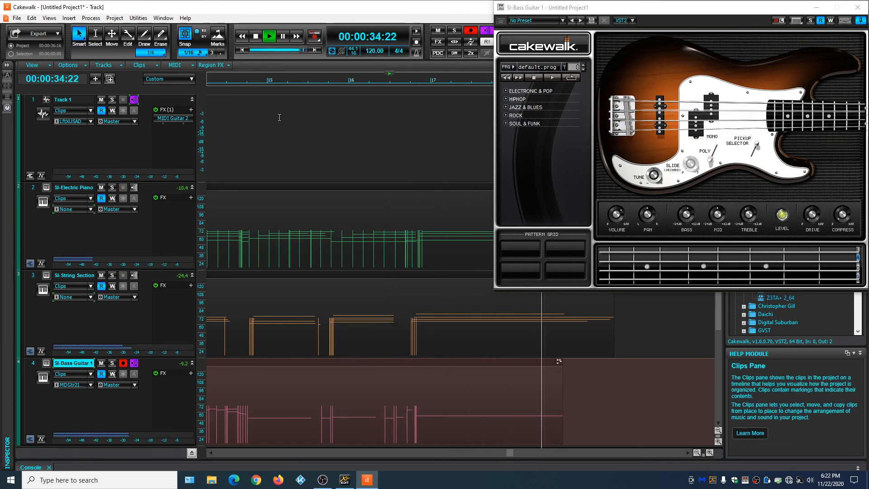
Step: Stop playback and close the SI-Electric Piano, SI-String Section and SI-Bass Guitar instrument windows
left_click(259, 38)
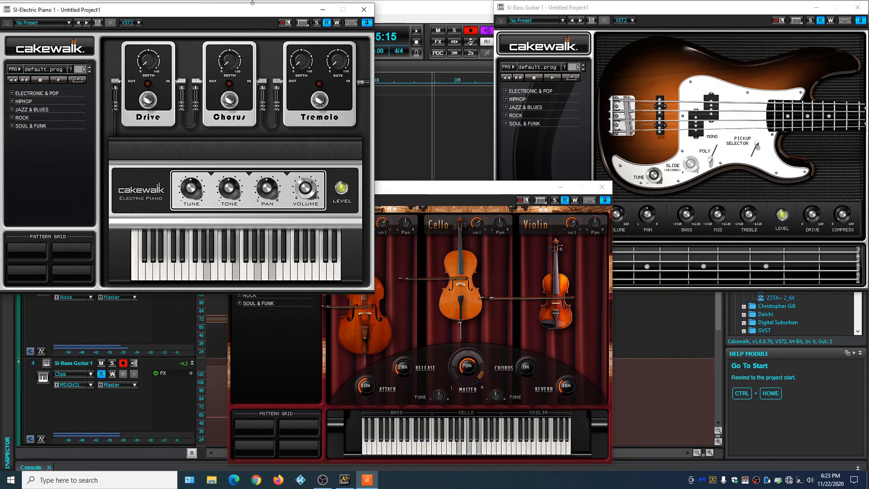
left_click(363, 9)
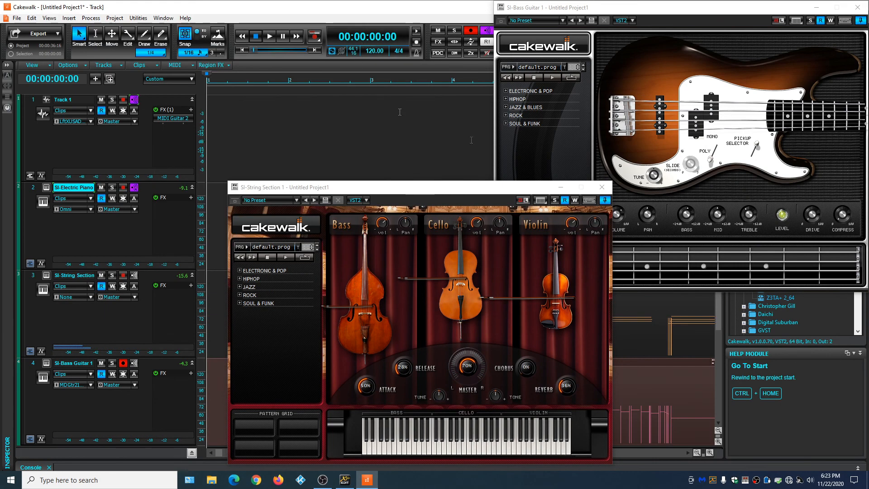
left_click(601, 187)
left_click(848, 9)
scroll(249, 307, "down", 2)
scroll(249, 307, "up", 2)
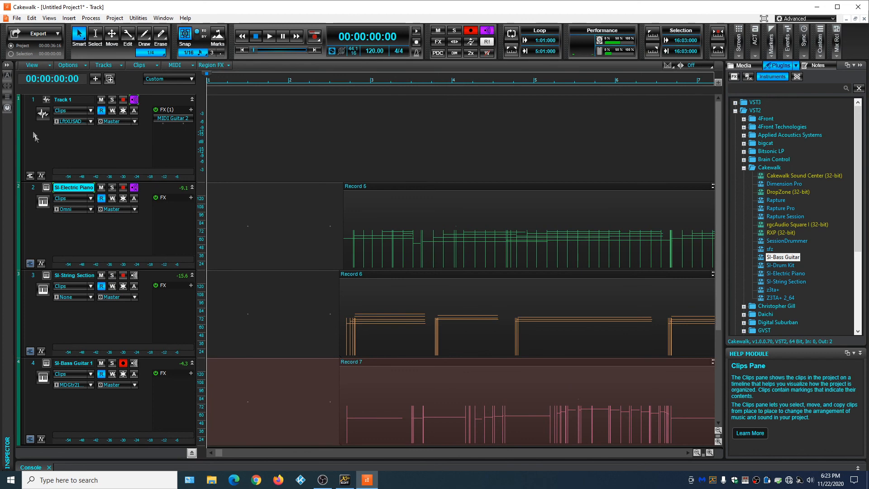
Step: Delete Track 1, the guitar audio track with the MIDI Guitar 2 effect
left_click(31, 101)
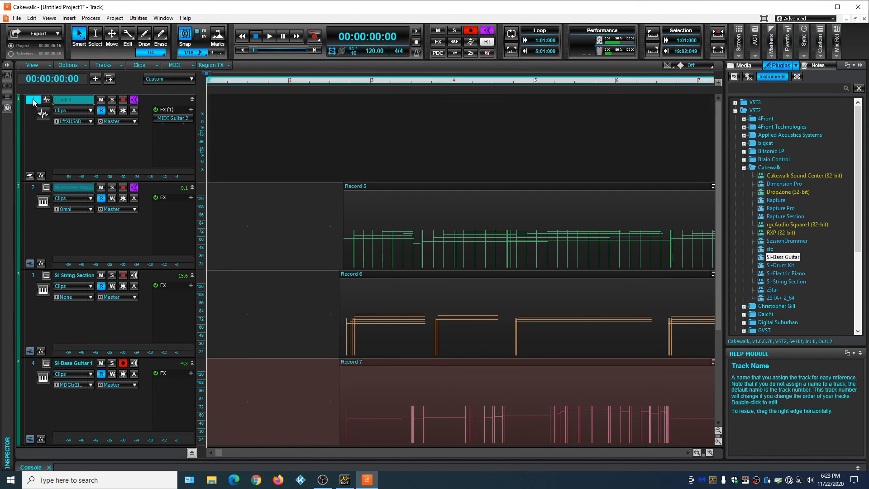
right_click(33, 101)
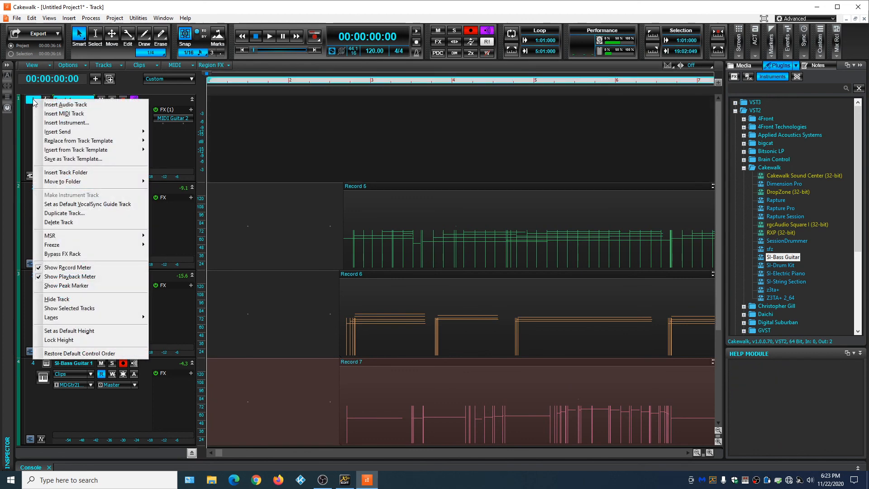
left_click(71, 223)
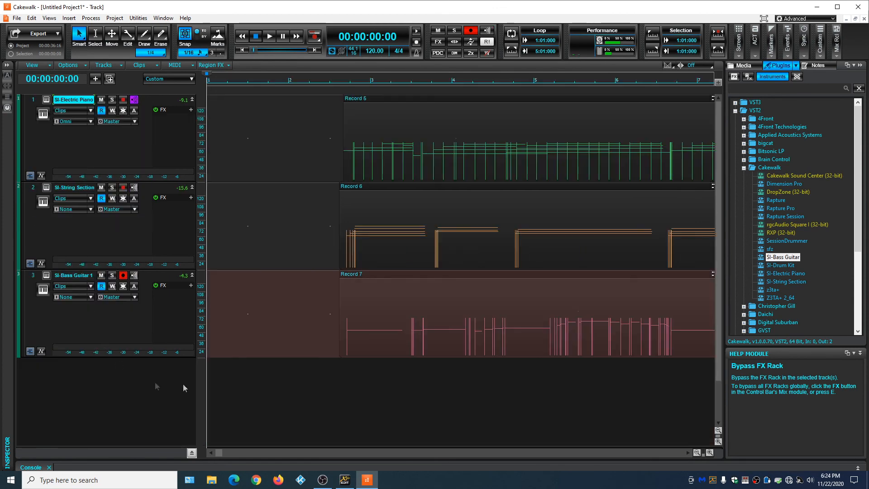